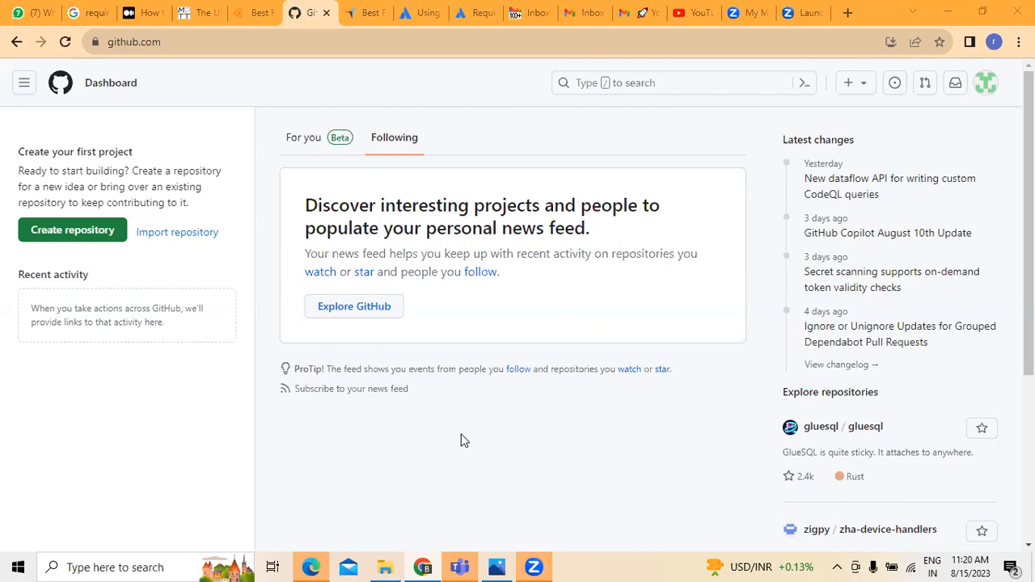
Browse the site navigation panel, view your issues list, and return to the dashboard.
left_click(22, 88)
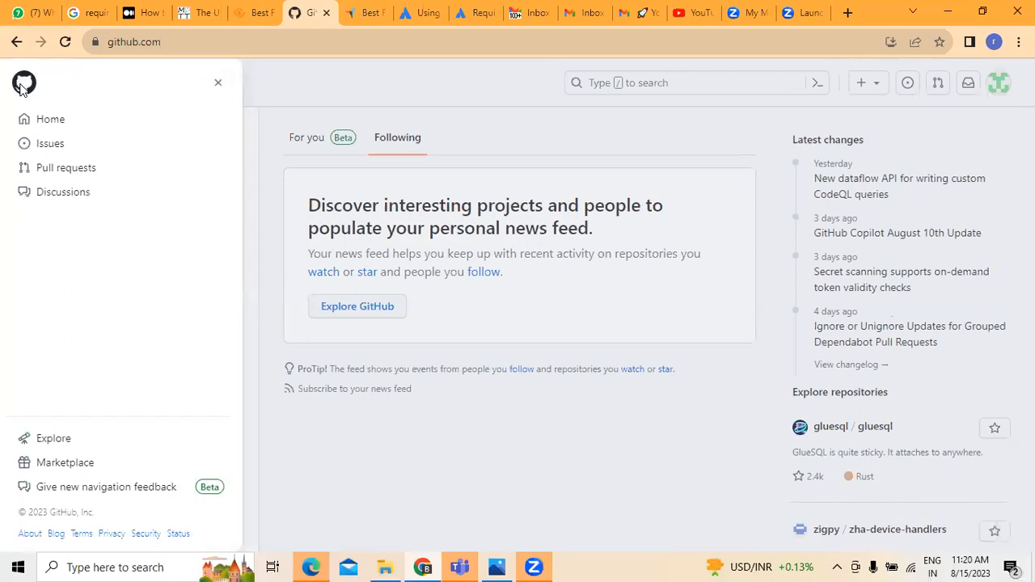
left_click(360, 87)
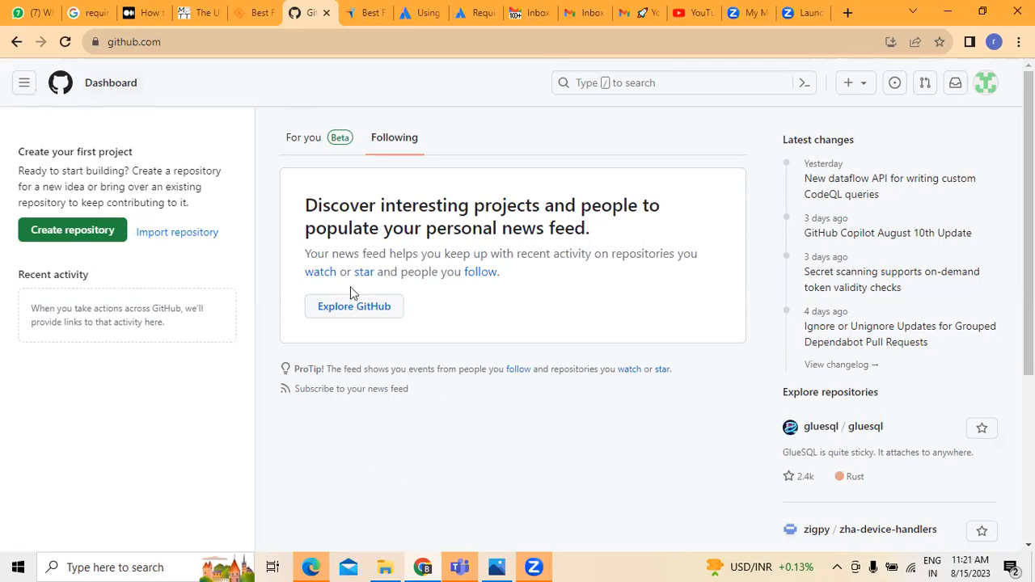
left_click(25, 83)
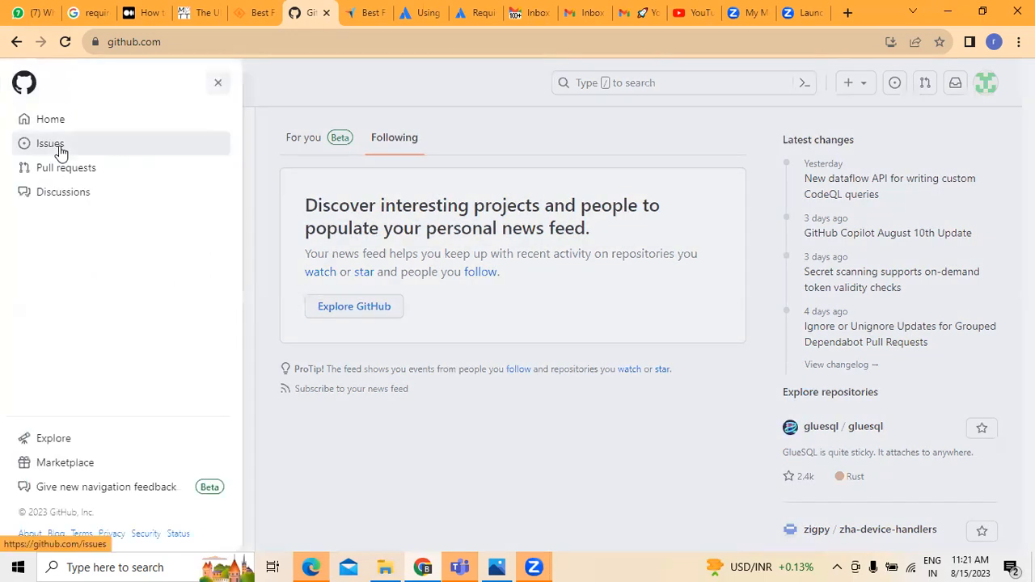
left_click(51, 144)
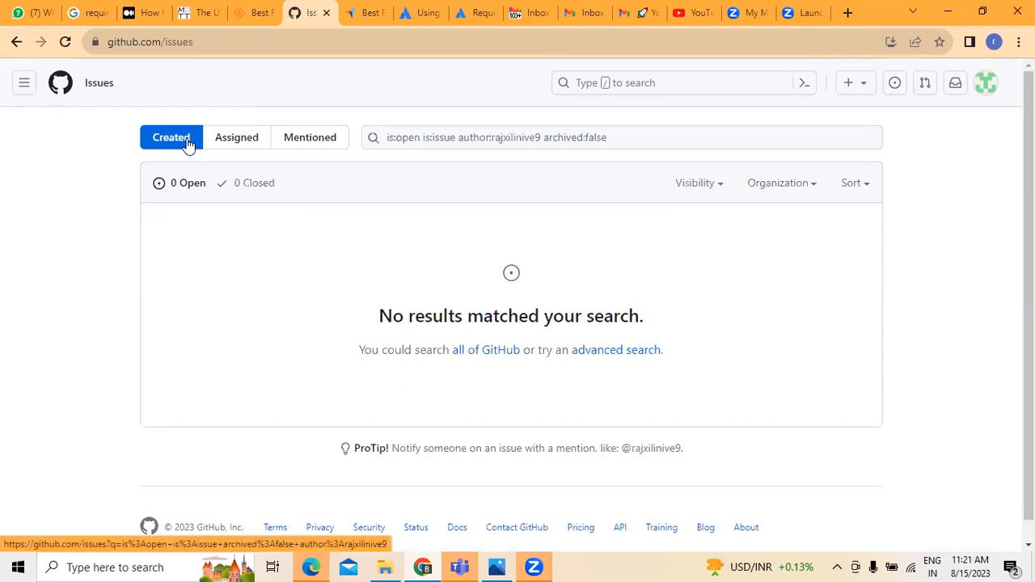
left_click(21, 86)
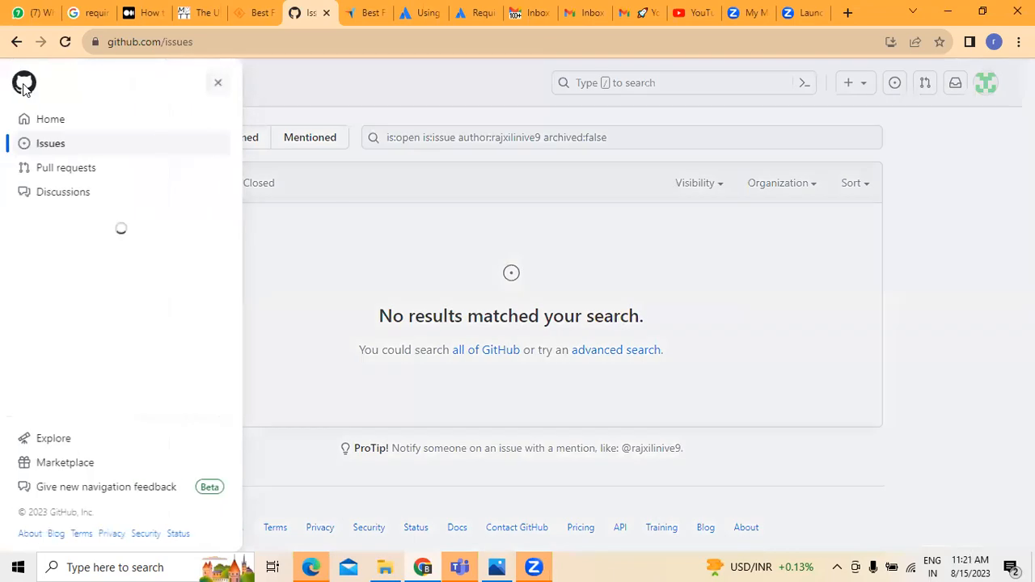
left_click(45, 128)
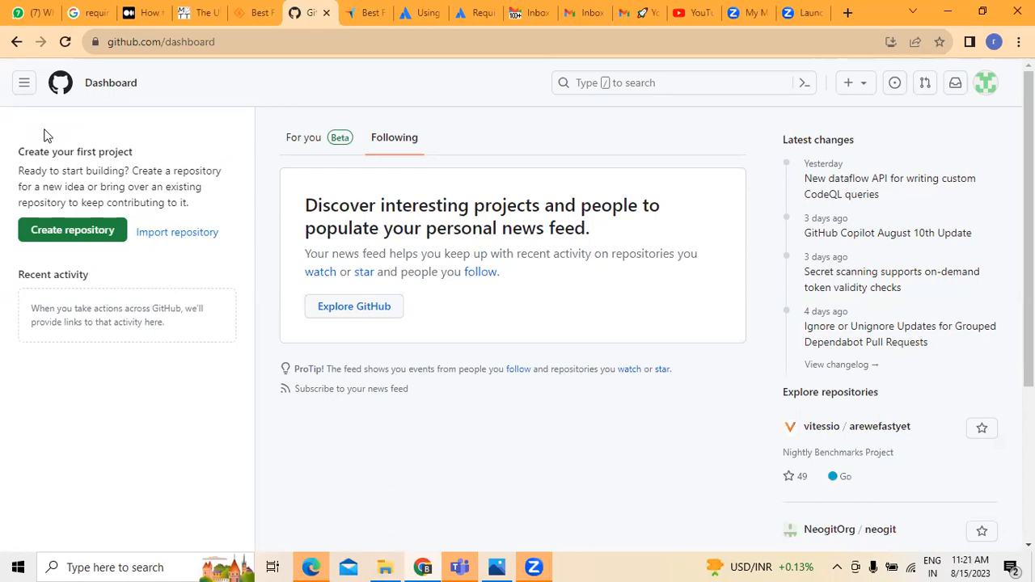
left_click(95, 86)
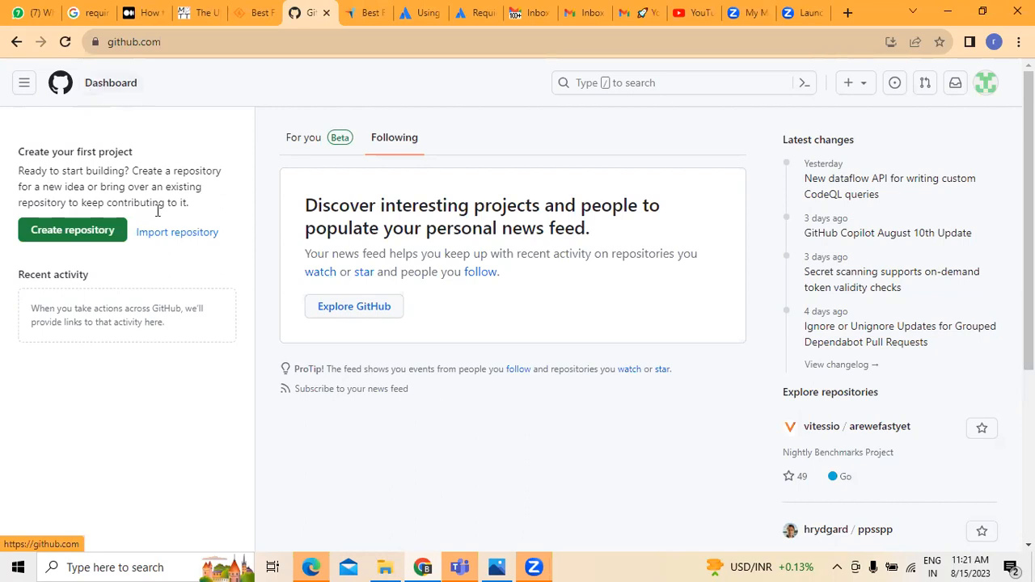
Begin importing a repository from a clone URL, then abandon it and return to the dashboard.
left_click(181, 234)
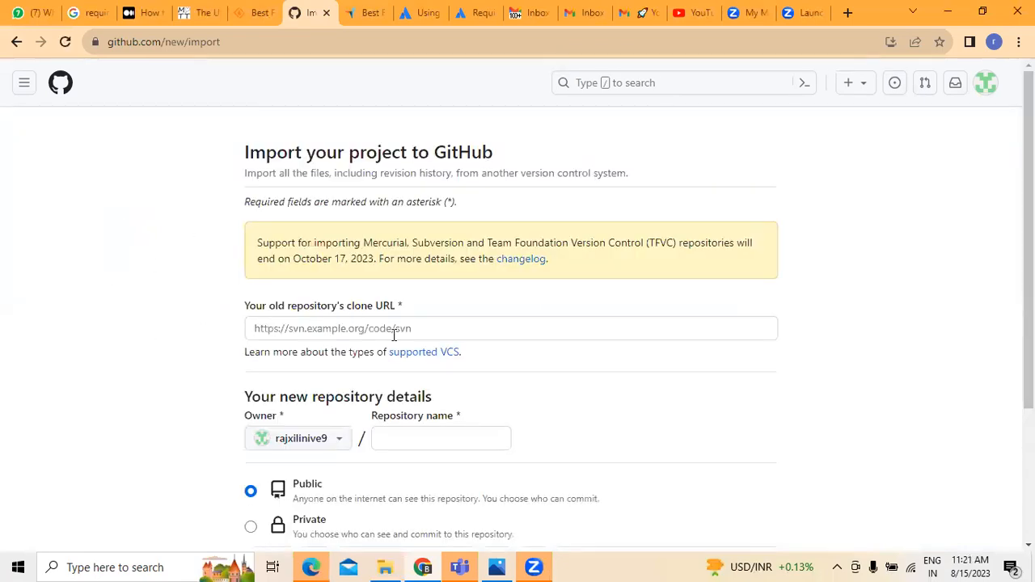
left_click(340, 331)
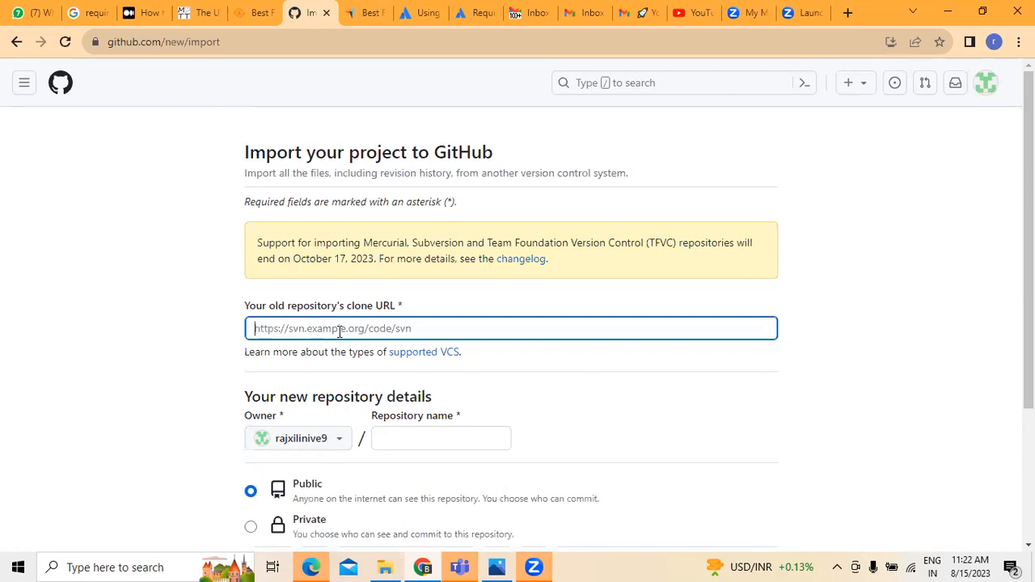
left_click(422, 437)
scroll(701, 358, "down", 2)
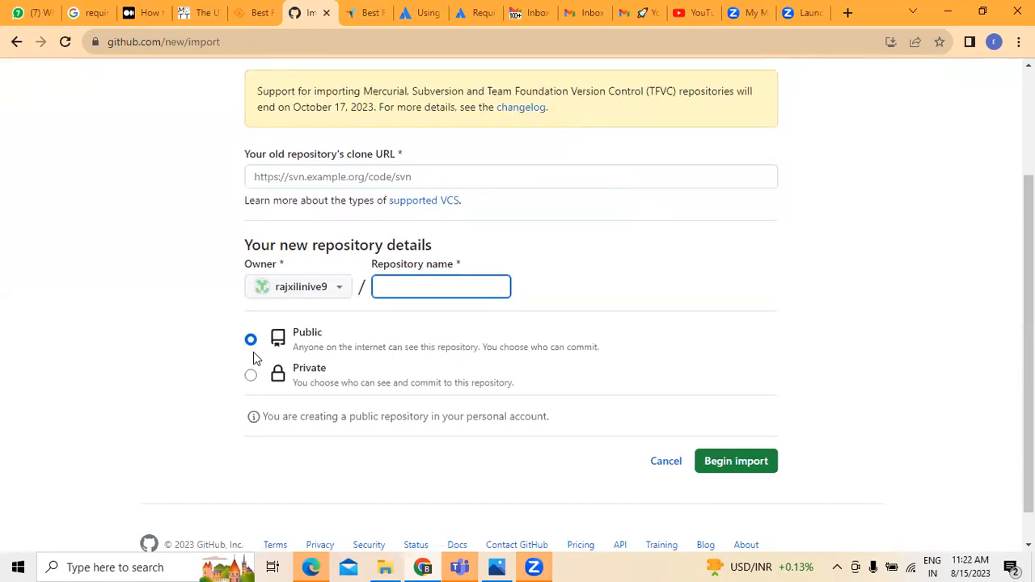
scroll(55, 361, "up", 2)
left_click(17, 45)
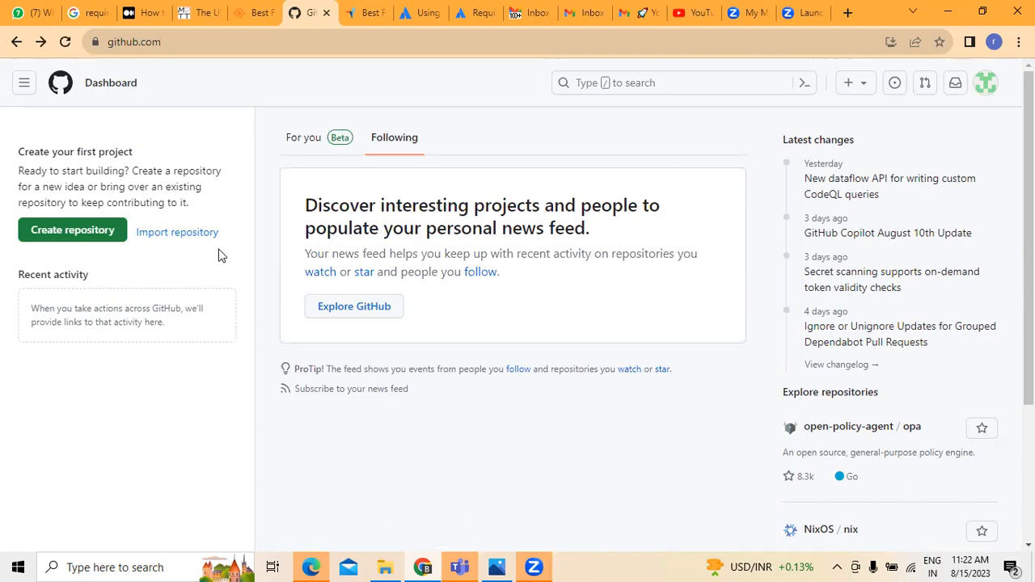
Start a new repository named 'rajxilinive' and move on to its description.
left_click(84, 241)
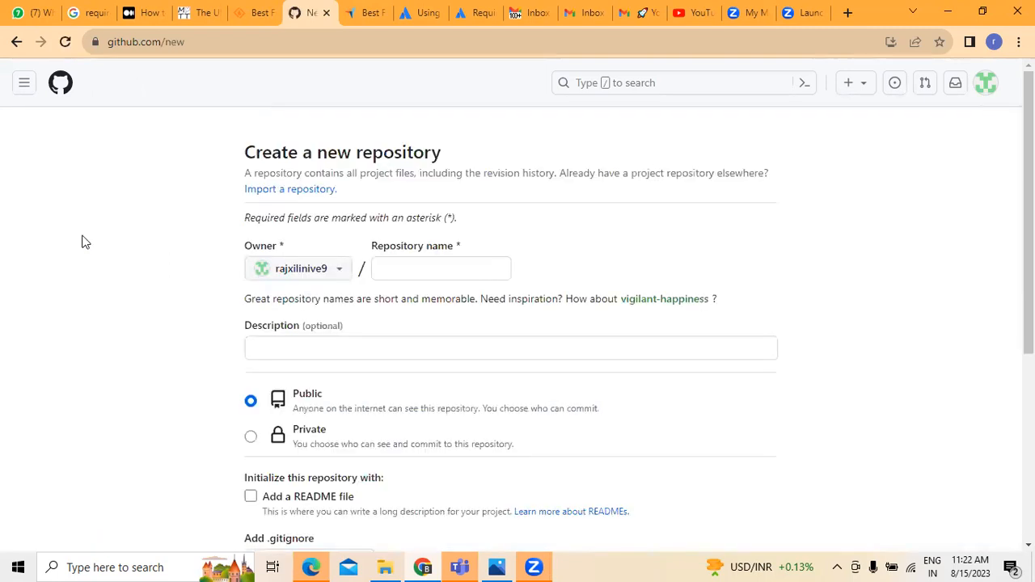
left_click(398, 268)
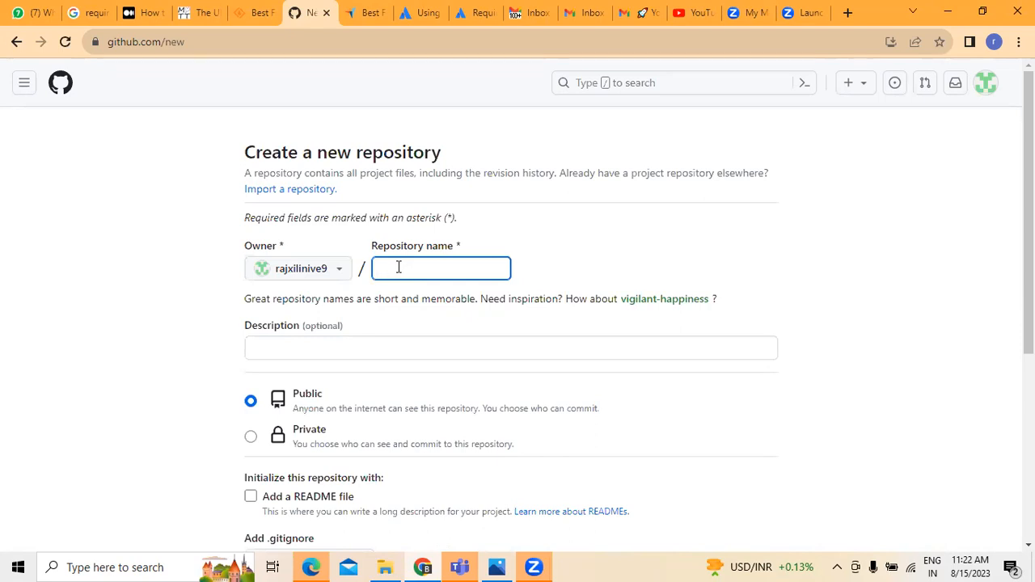
type("rajxilinive")
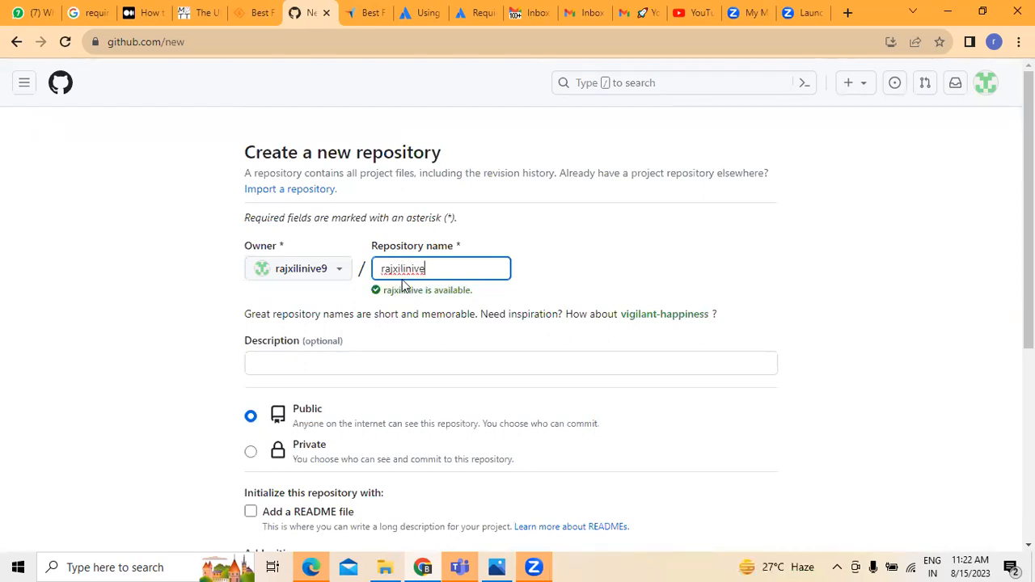
left_click(327, 359)
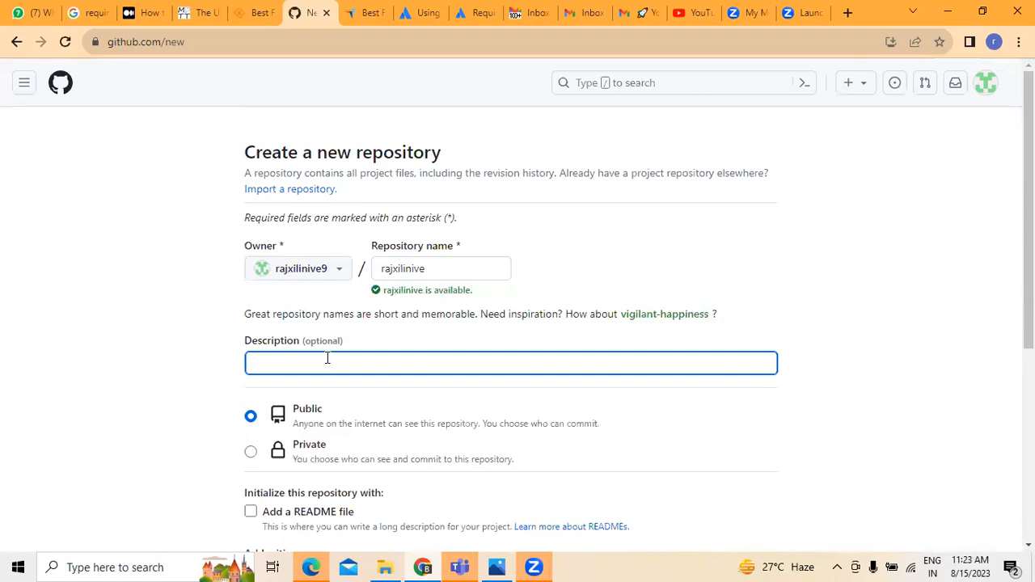
Set the new repository's visibility to Private.
scroll(615, 412, "down", 1)
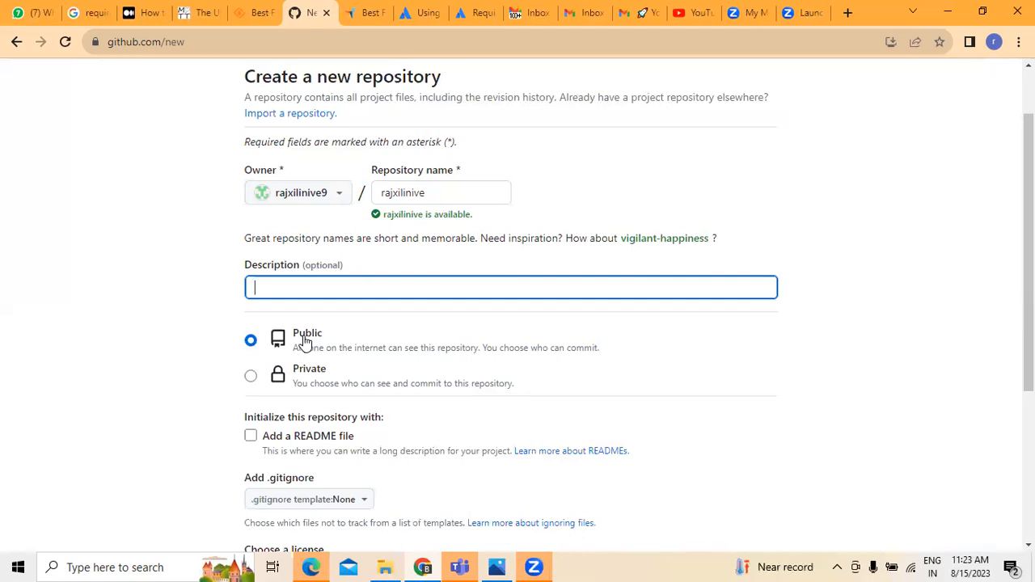
left_click(251, 377)
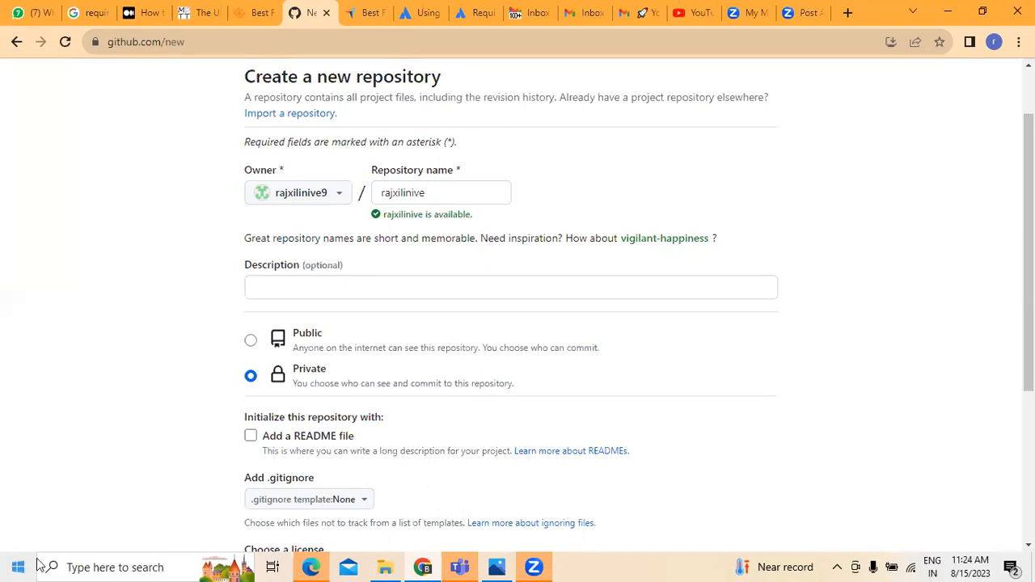
scroll(294, 297, "down", 2)
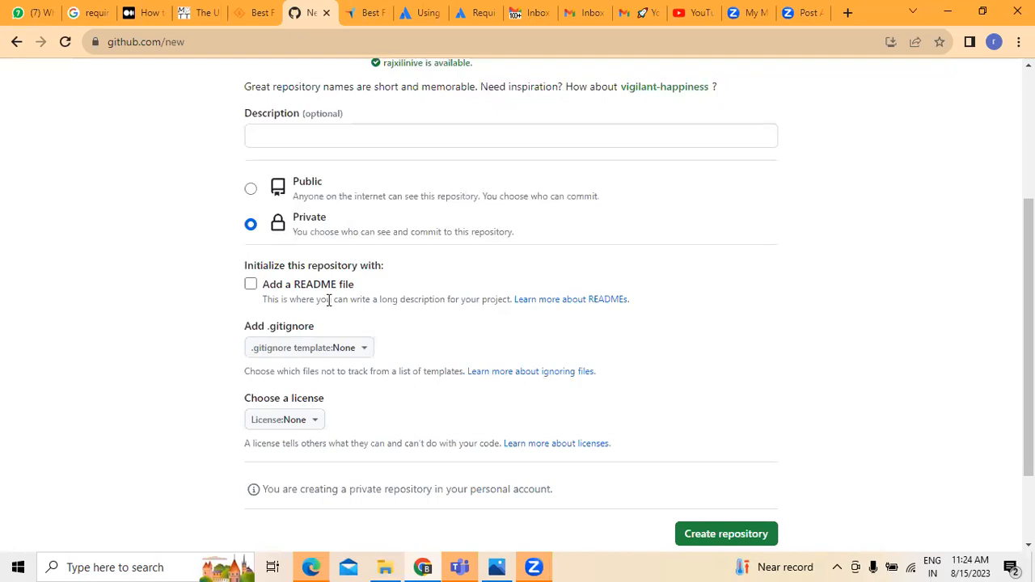
Add a README file, leave the license as None, and create the repository.
left_click(250, 284)
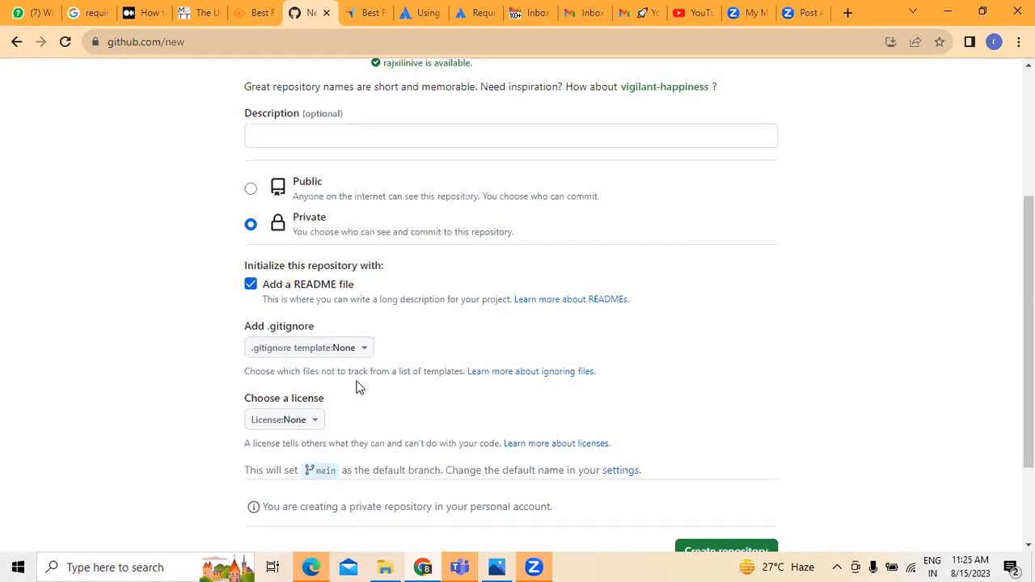
scroll(120, 429, "down", 3)
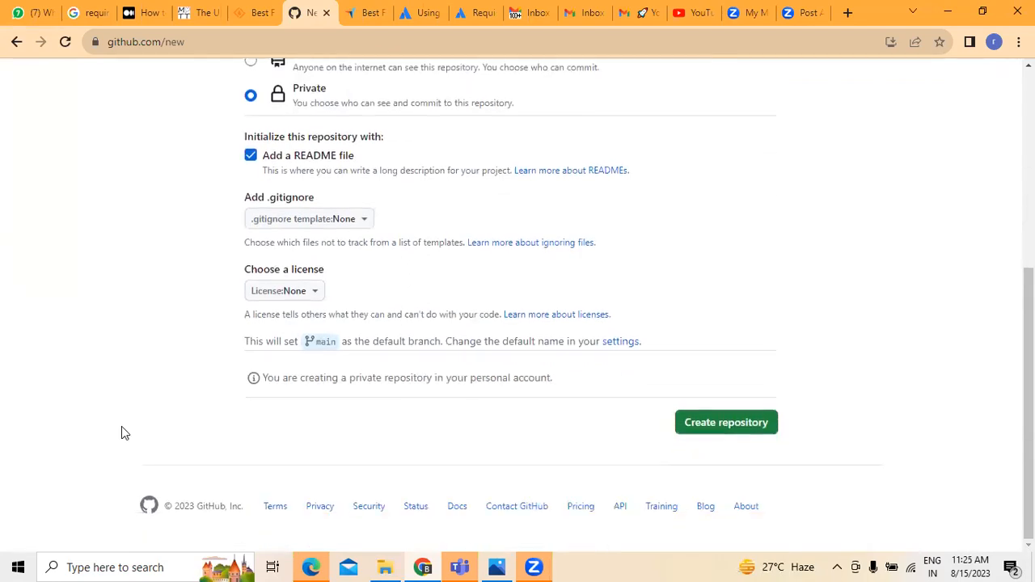
left_click(317, 298)
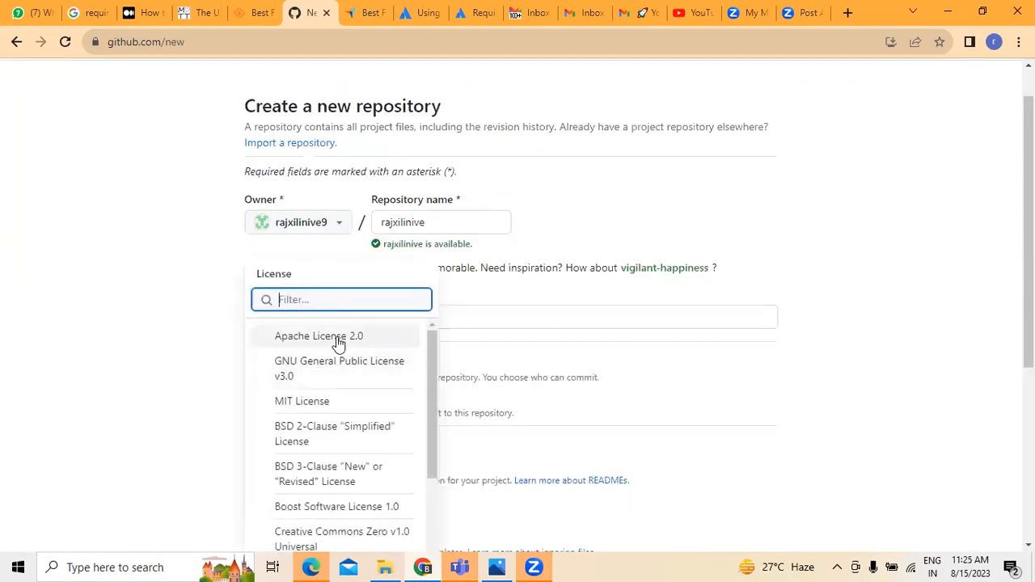
left_click(95, 364)
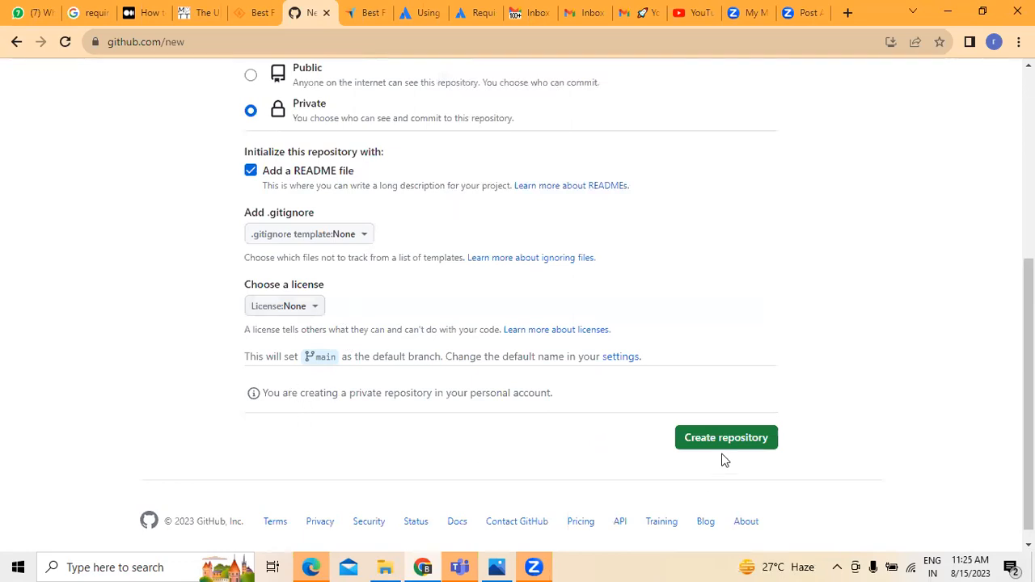
scroll(728, 449, "down", 1)
left_click(722, 427)
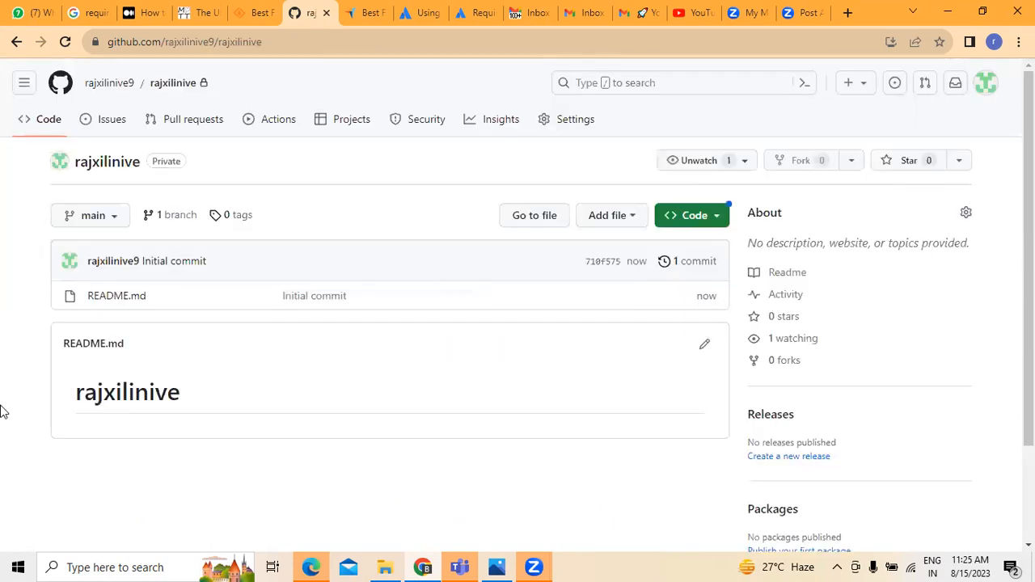
Inspect the initial commit, then return to the repository's code page listing README.md.
scroll(3, 413, "down", 3)
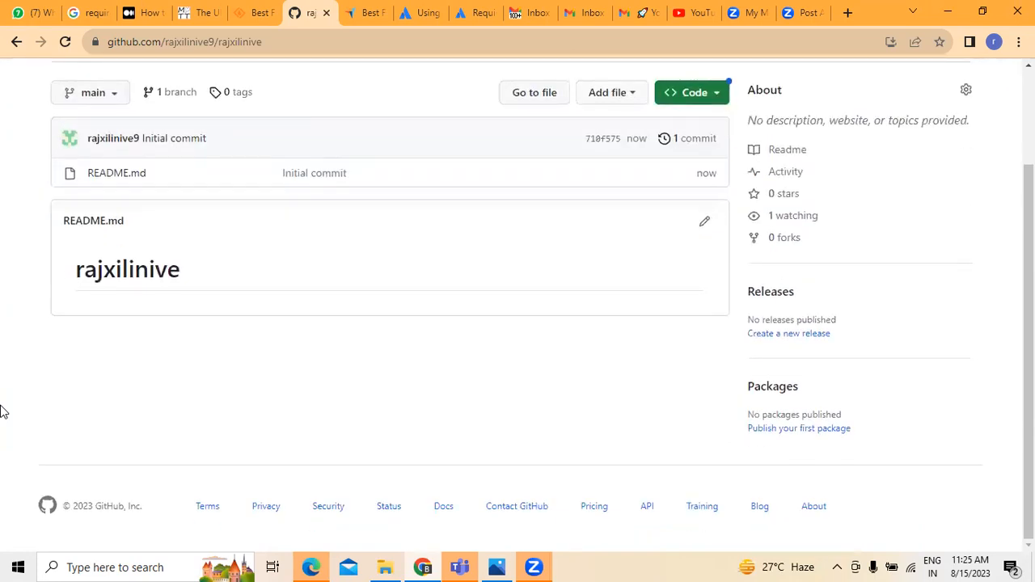
scroll(3, 413, "up", 3)
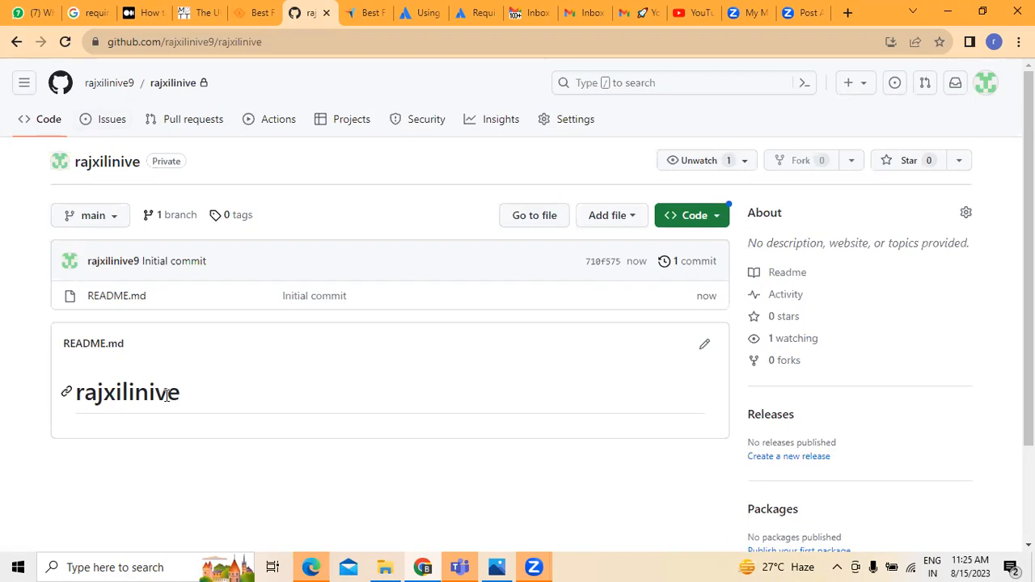
left_click(310, 297)
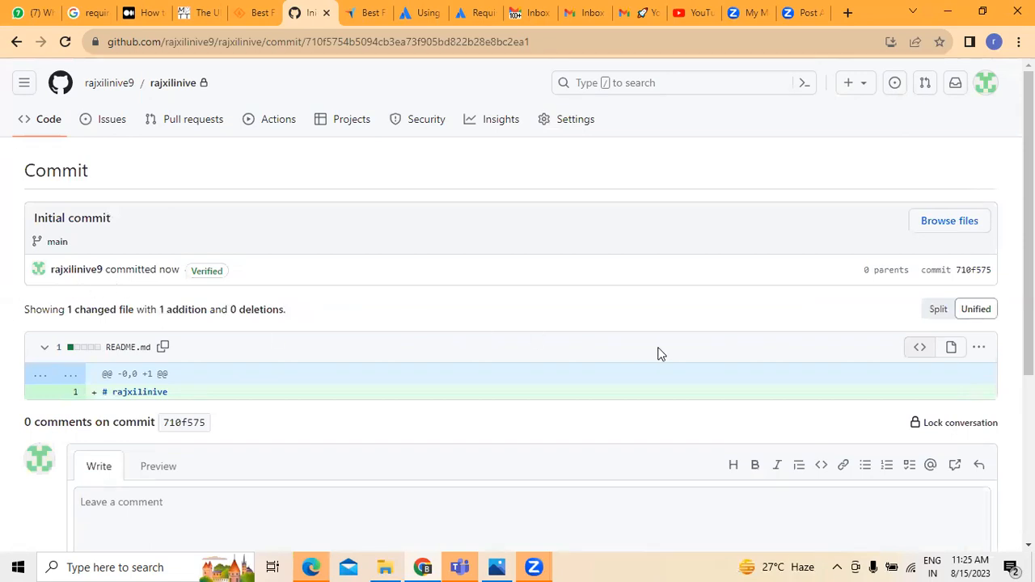
scroll(229, 444, "down", 3)
scroll(229, 444, "up", 1)
scroll(227, 446, "up", 3)
left_click(16, 42)
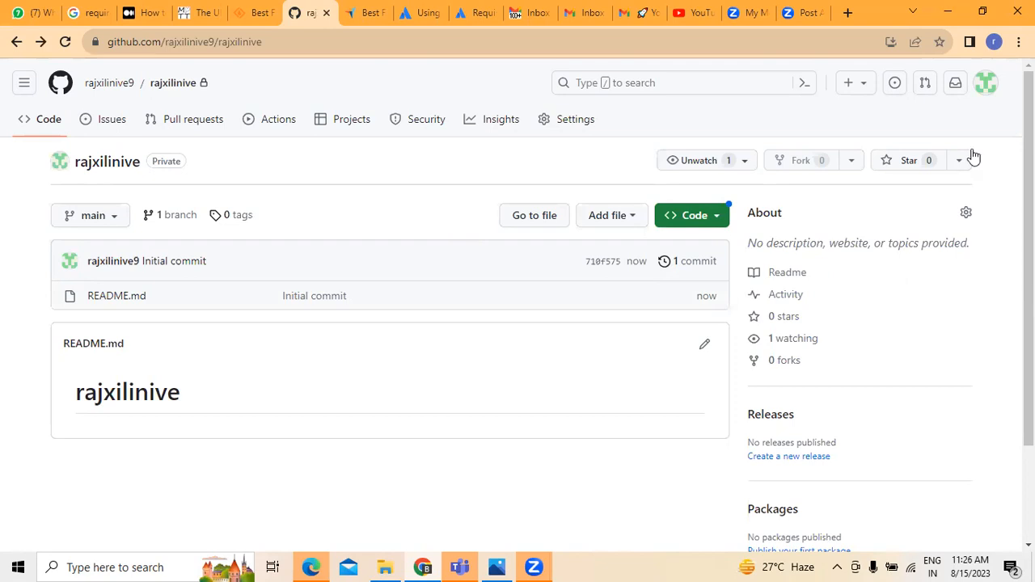
left_click(39, 123)
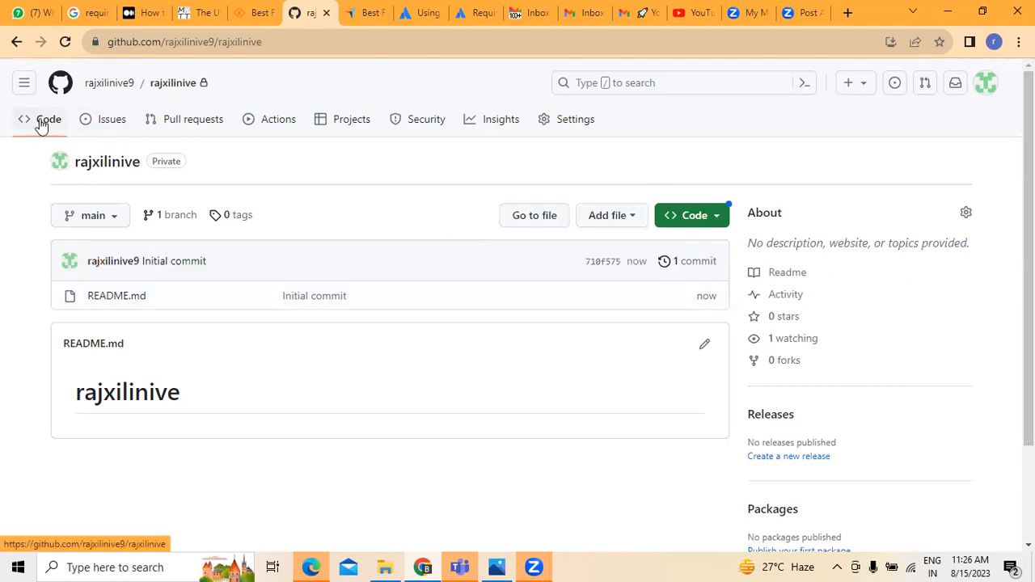
left_click(705, 219)
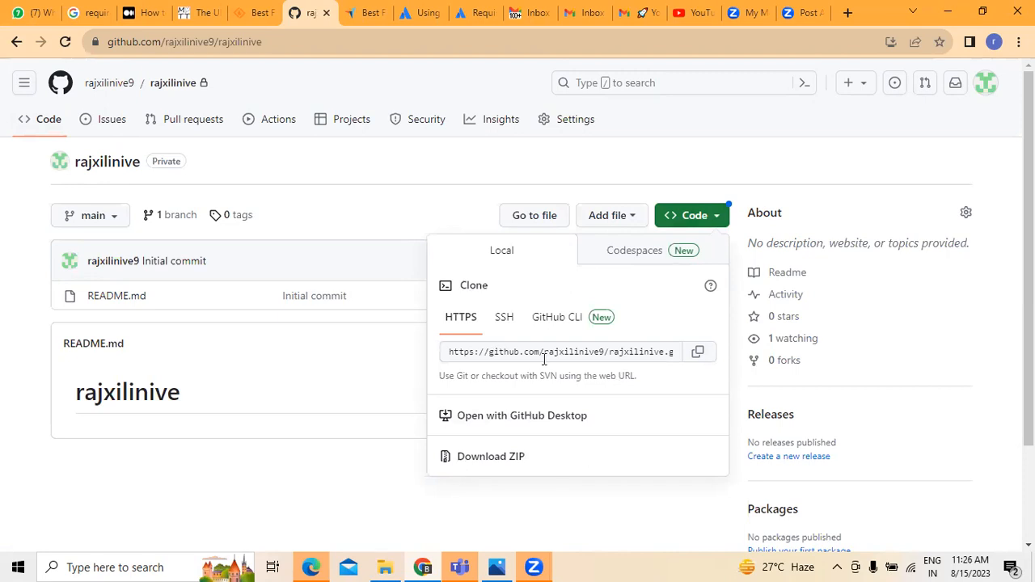
left_click(698, 351)
left_click(636, 257)
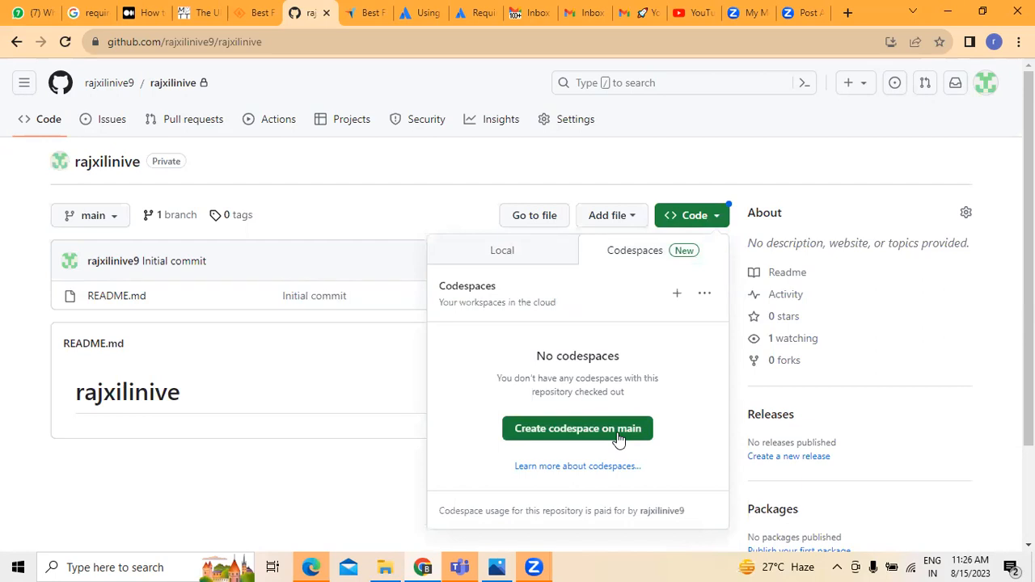
left_click(527, 247)
left_click(503, 320)
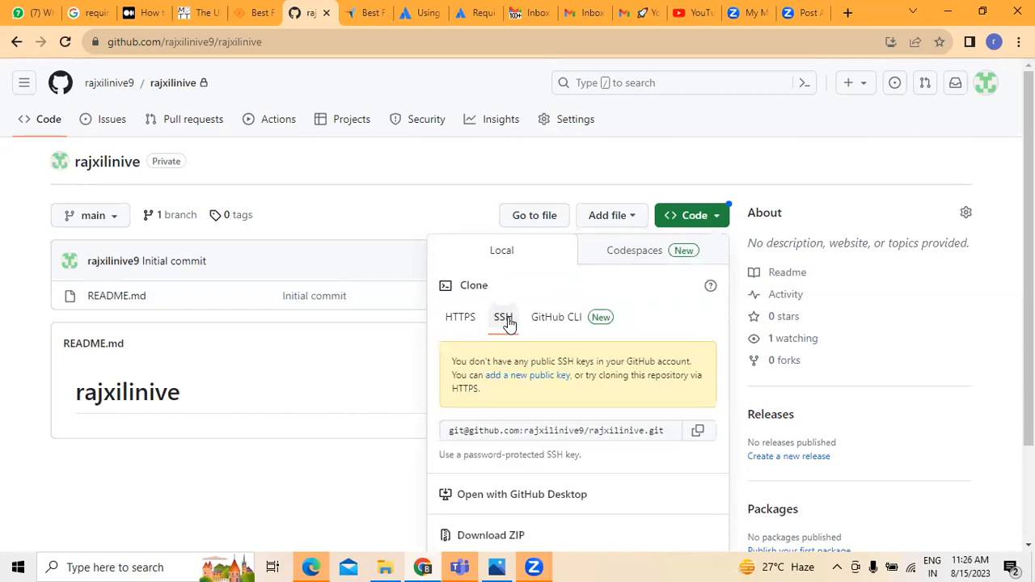
left_click(468, 321)
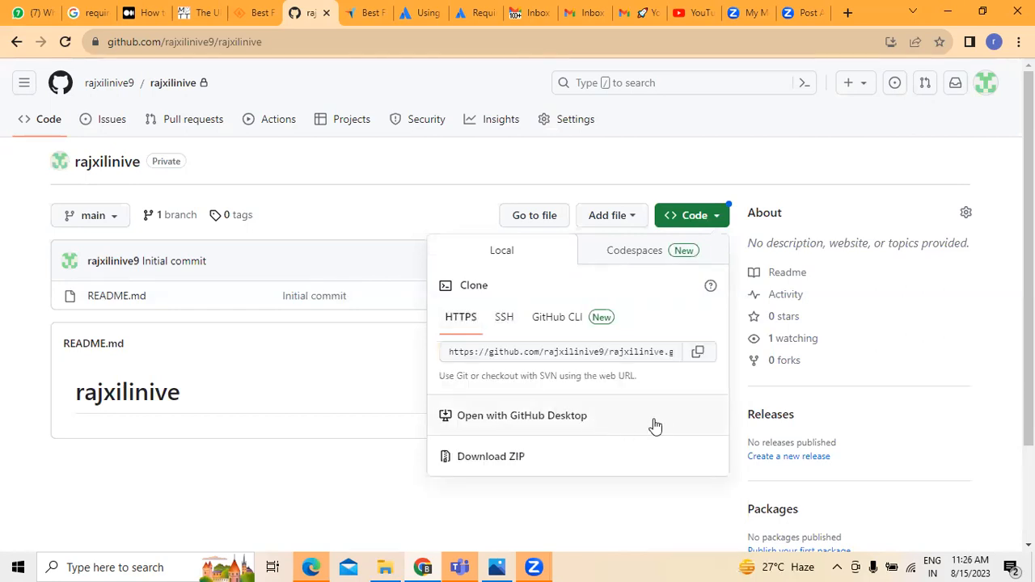
scroll(656, 420, "down", 1)
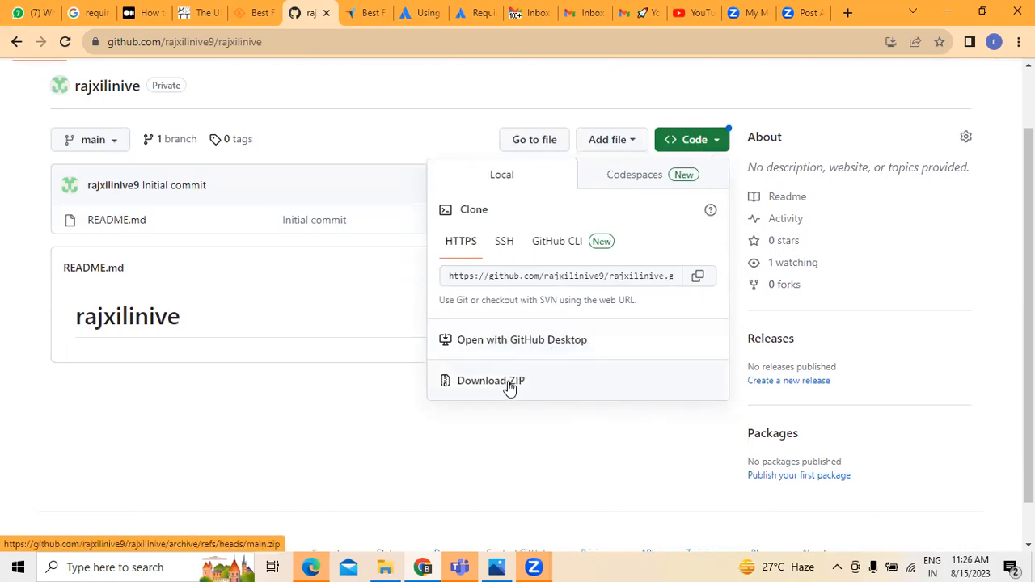
Create a new file in the repository named 'ATM system'.
left_click(638, 139)
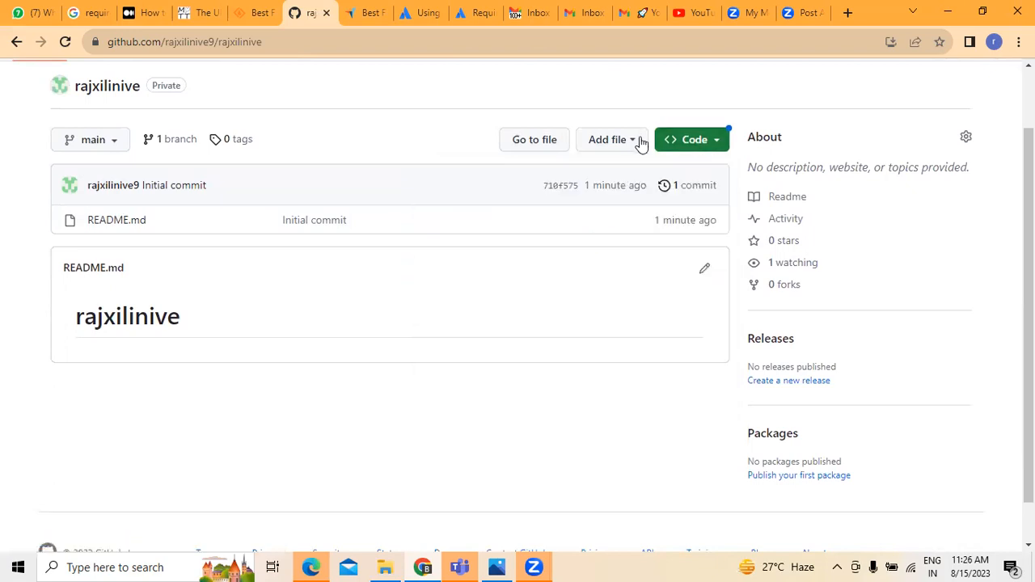
left_click(635, 143)
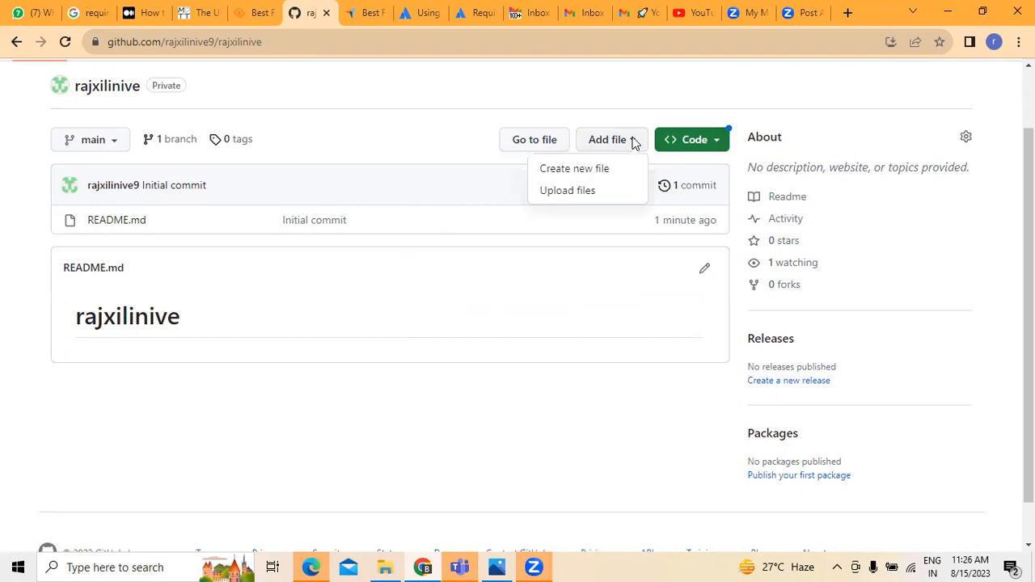
left_click(594, 73)
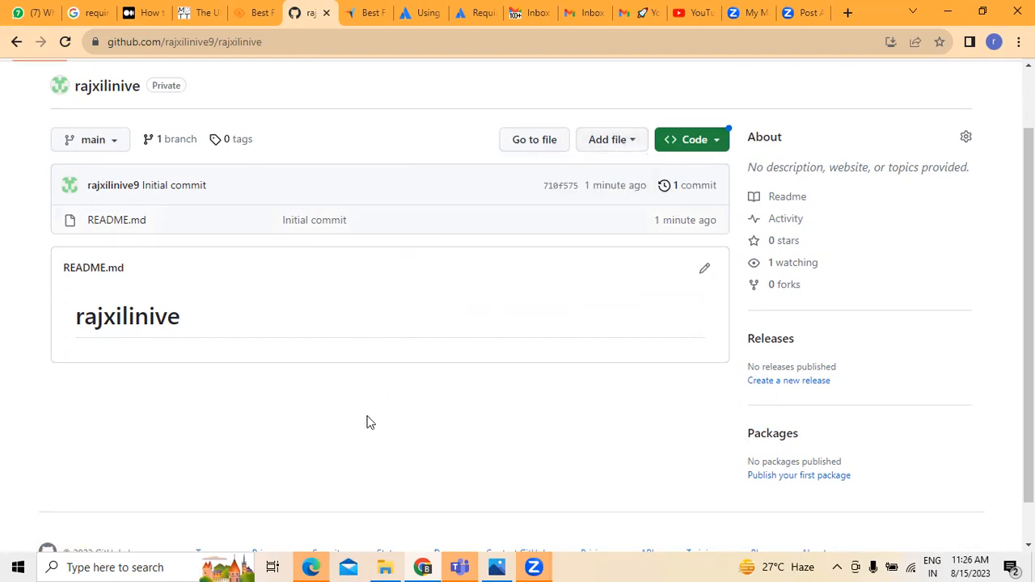
scroll(366, 422, "up", 2)
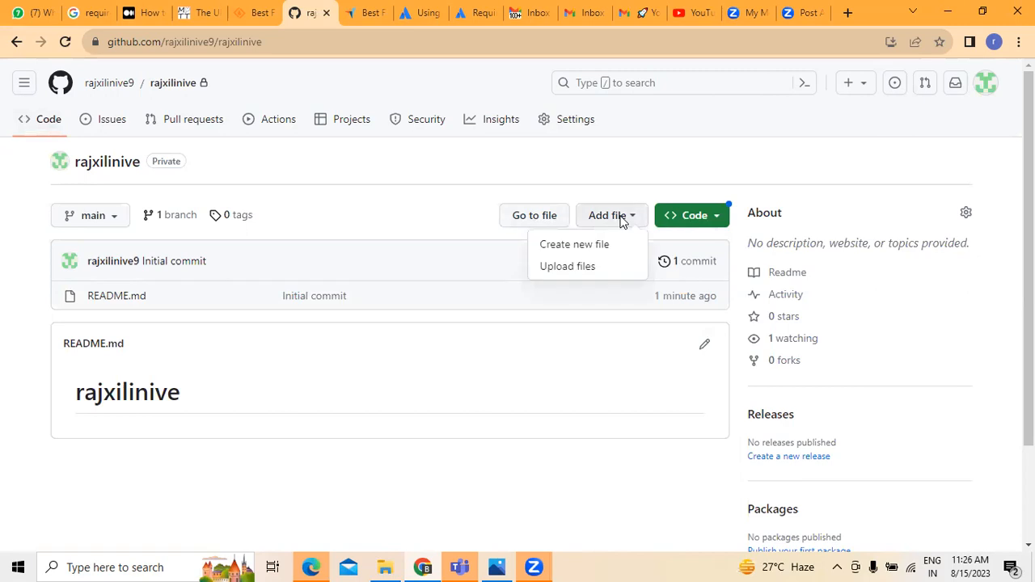
left_click(594, 253)
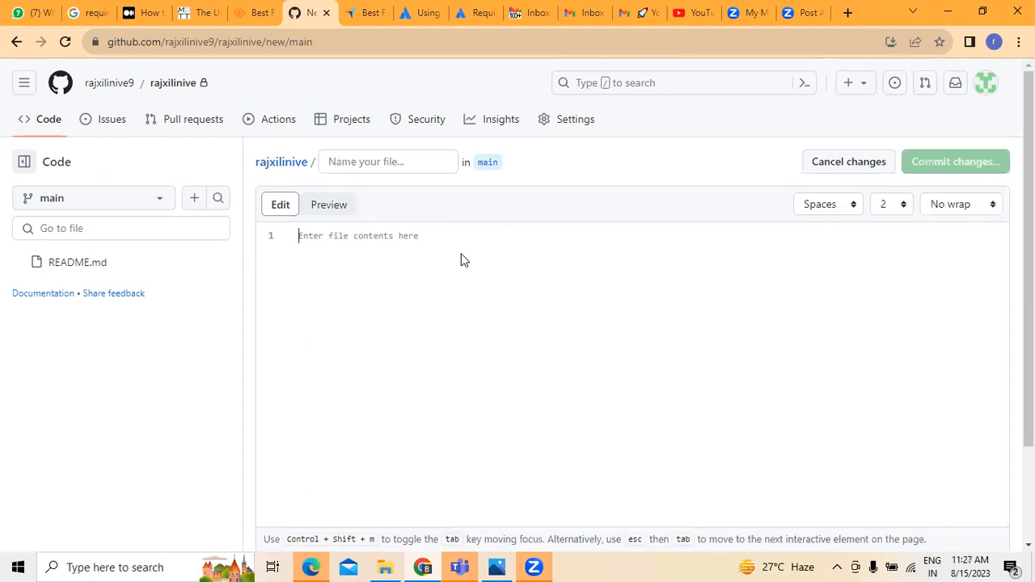
left_click(392, 159)
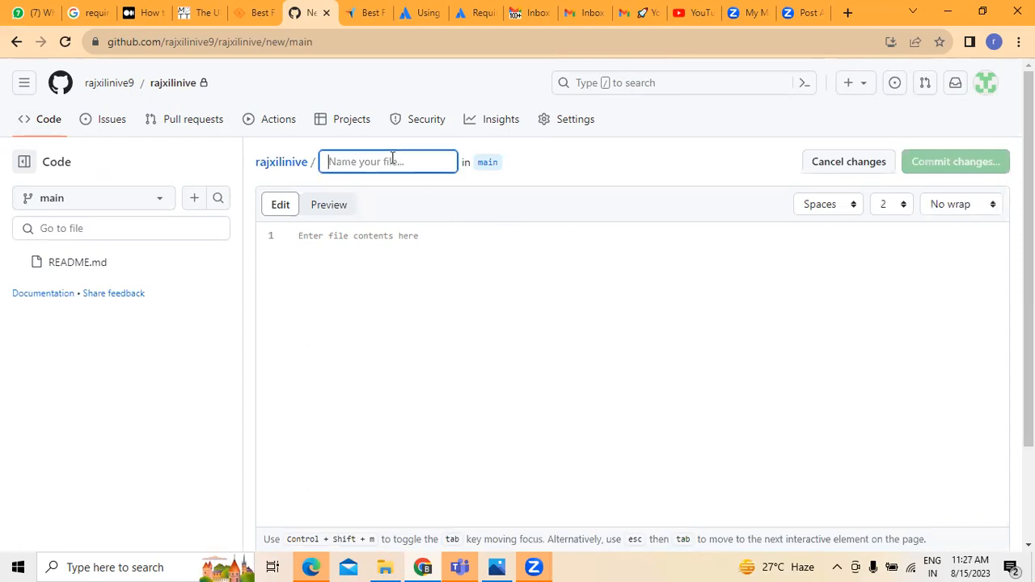
type("atm SSYTE.M")
key("BackSpace")
key("BackSpace")
key("BackSpace")
key("BackSpace")
key("BackSpace")
key("BackSpace")
key("BackSpace")
key("BackSpace")
key("BackSpace")
key("BackSpace")
key("BackSpace")
type("ATM system")
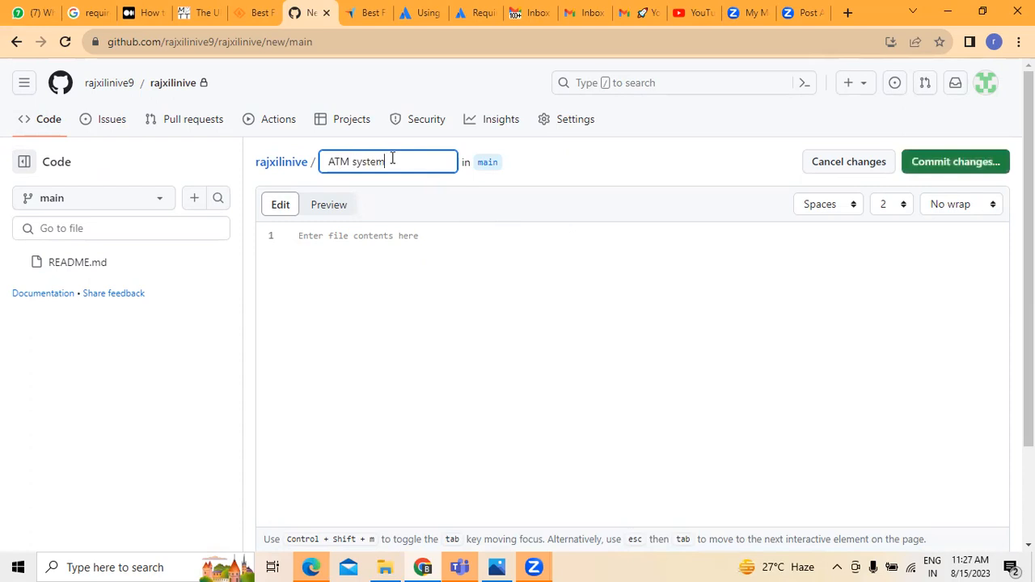
Write the lines deposit the cash, cash withdrawal, check the mini statement, and ATM Pin change.
left_click(360, 246)
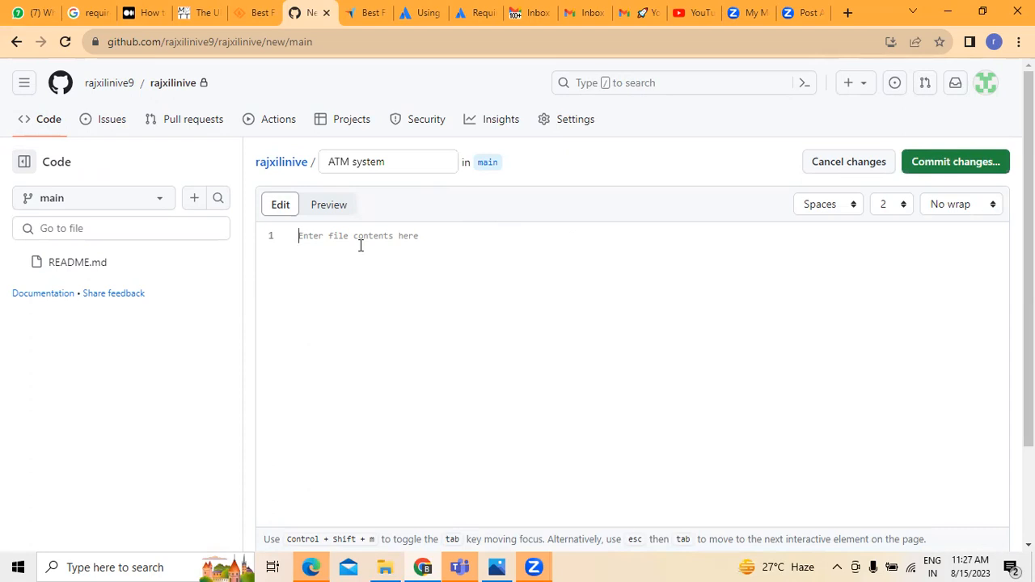
type("depsoit the cash ")
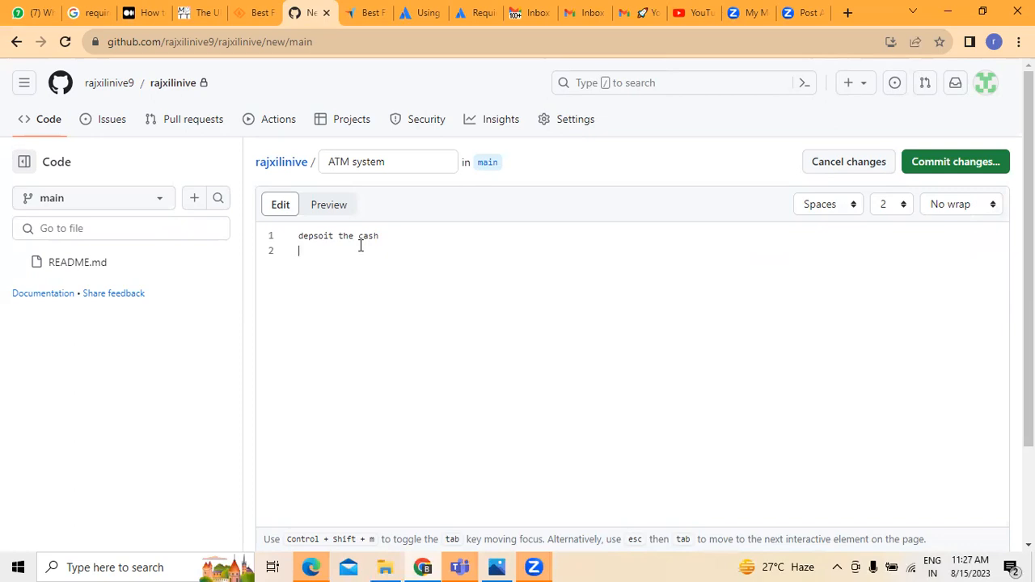
type("cash withdrawl")
key("Return")
type("check the mini stae")
key("BackSpace")
type("tement")
key("Return")
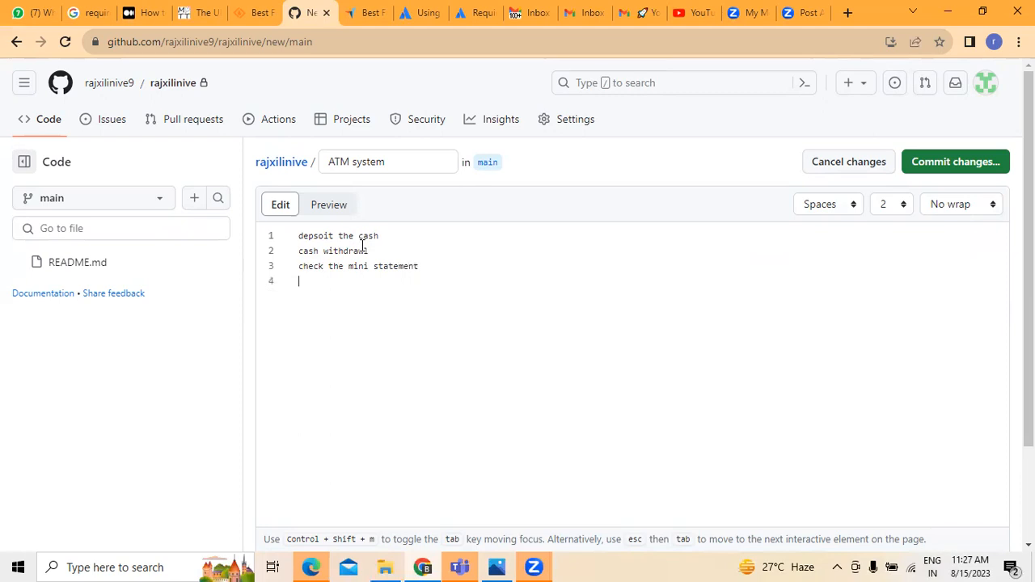
type("es")
key("BackSpace")
key("BackSpace")
type("ATM Pin change")
Preview the rendered file contents and bring up the commit options.
scroll(691, 374, "down", 1)
scroll(690, 374, "up", 1)
left_click(335, 206)
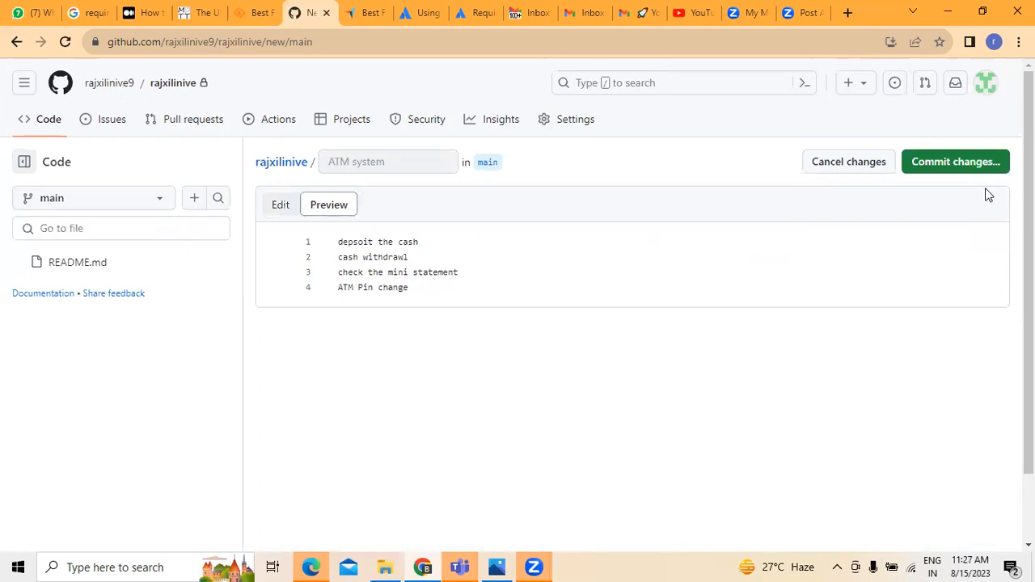
scroll(987, 194, "down", 1)
scroll(400, 401, "up", 1)
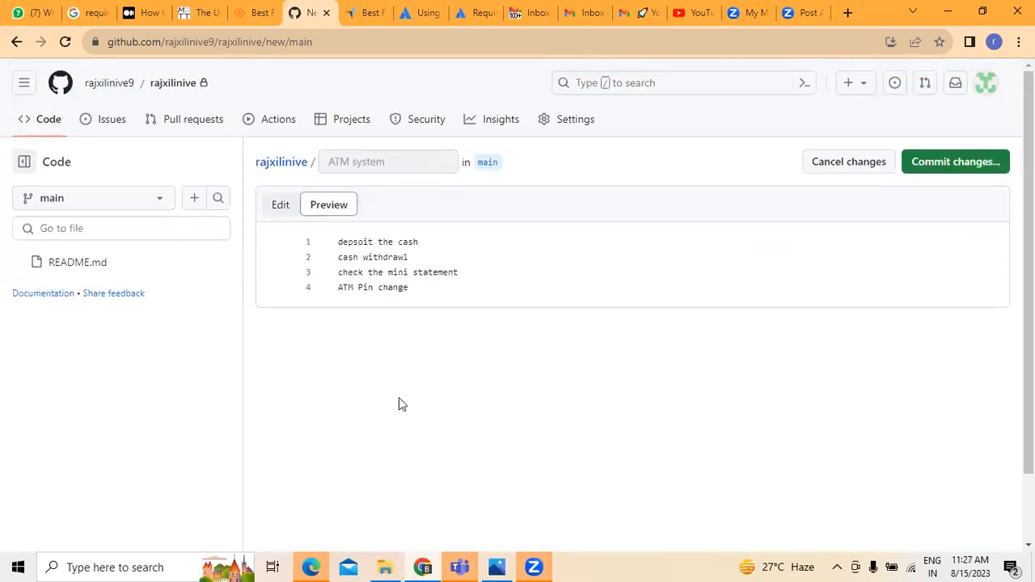
left_click(971, 160)
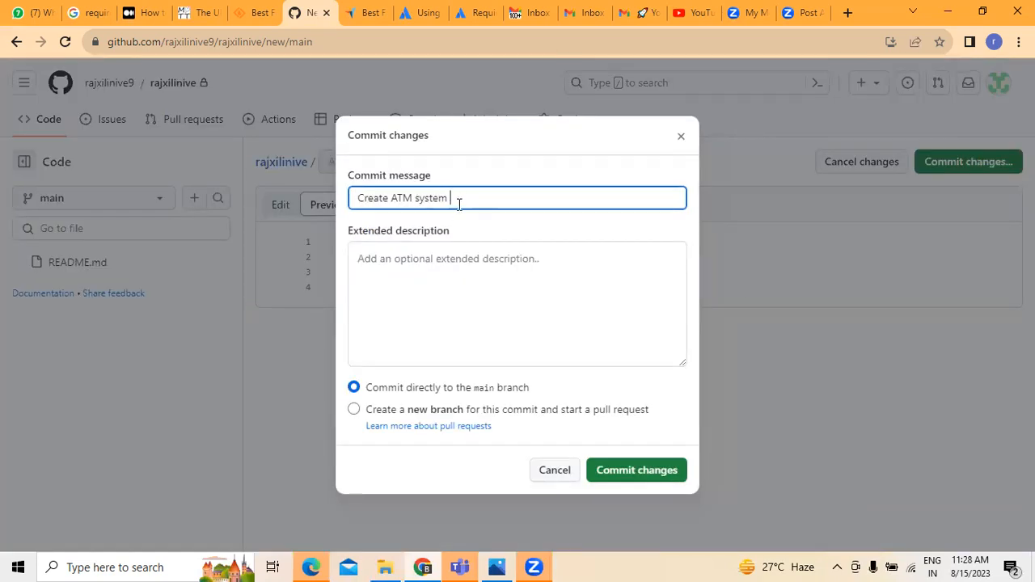
Commit to main with a description: ATMs let customers do transactions without going to the home branch.
left_click(435, 260)
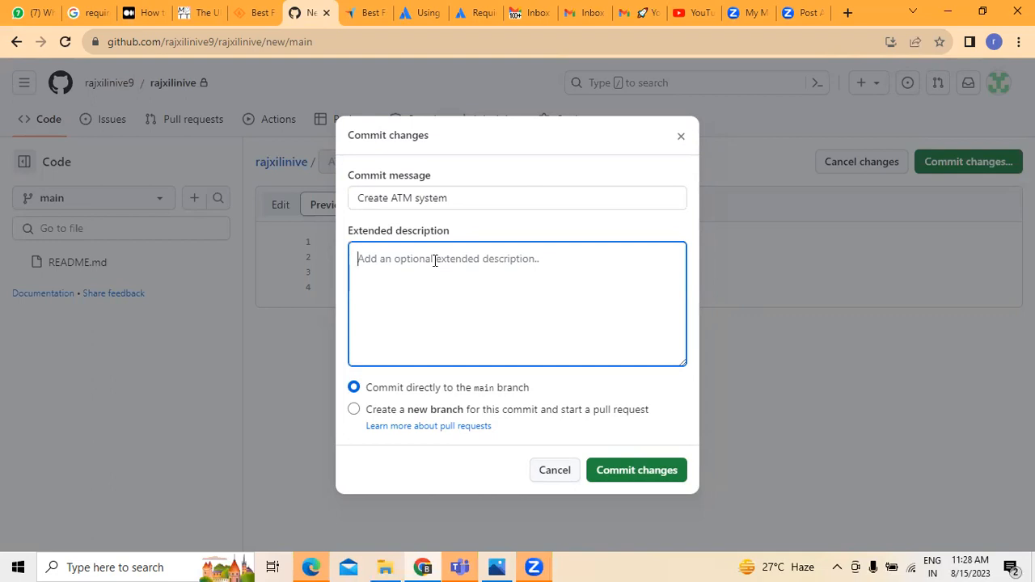
type("A")
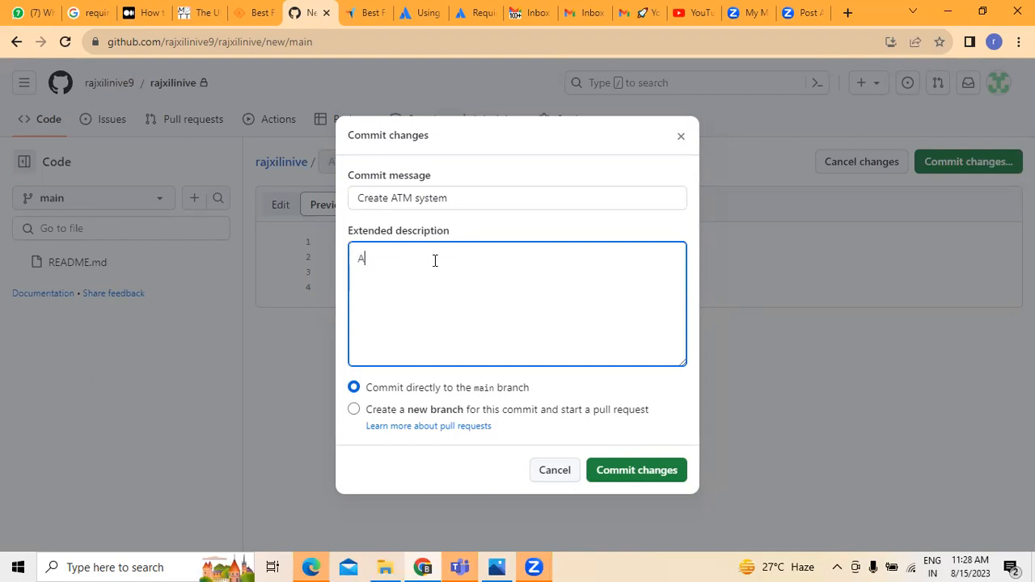
type("TM system is the c")
key("BackSpace")
type("one hwich is used to")
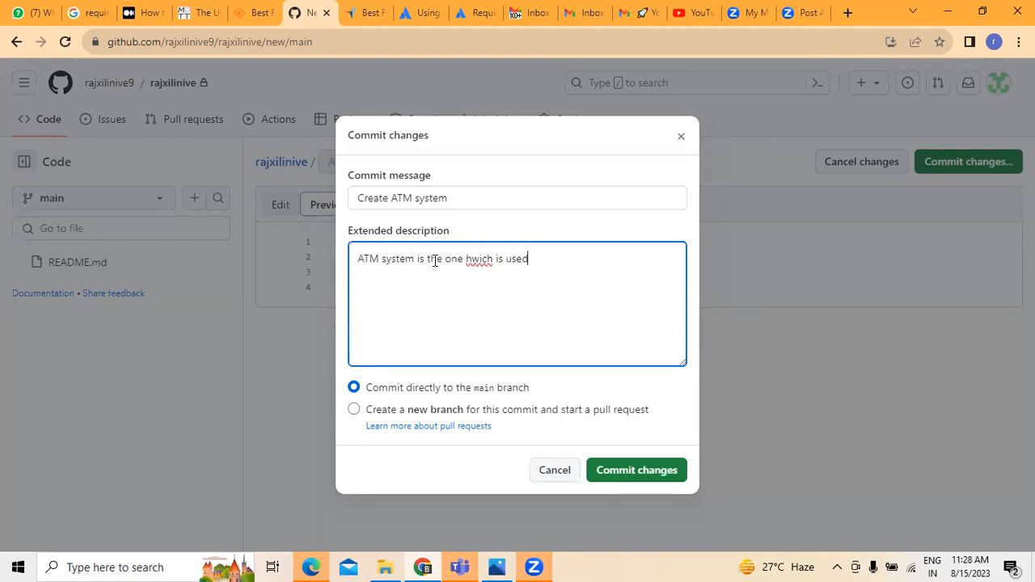
key("BackSpace")
key("BackSpace")
key("BackSpace")
key("BackSpace")
key("BackSpace")
key("BackSpace")
key("BackSpace")
key("BackSpace")
key("BackSpace")
key("BackSpace")
key("BackSpace")
key("BackSpace")
key("BackSpace")
key("BackSpace")
key("BackSpace")
key("BackSpace")
key("BackSpace")
type("which is used by the custoemrs")
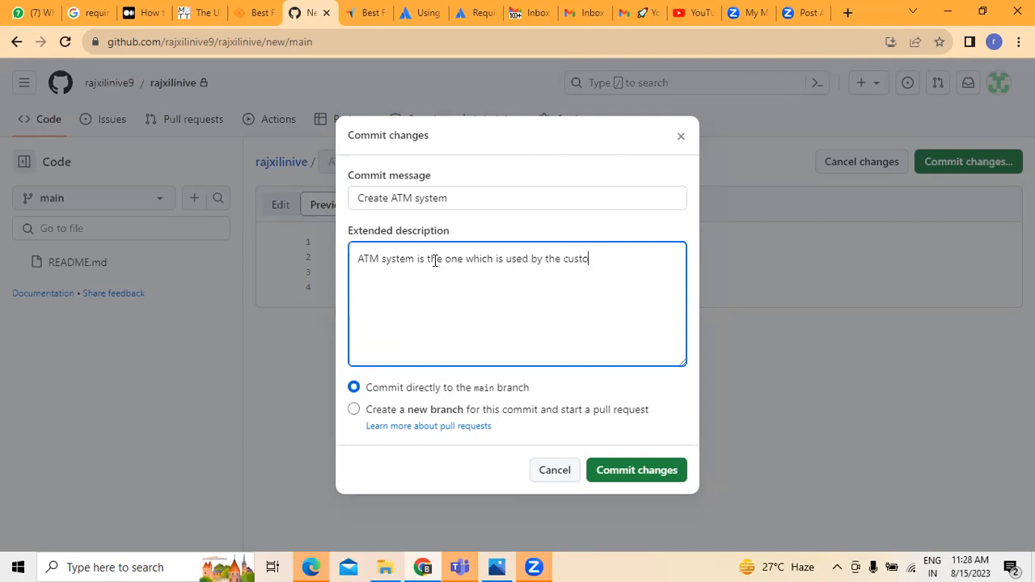
key("BackSpace")
key("BackSpace")
key("BackSpace")
key("BackSpace")
key("BackSpace")
key("BackSpace")
type("omers to do the tarsnac")
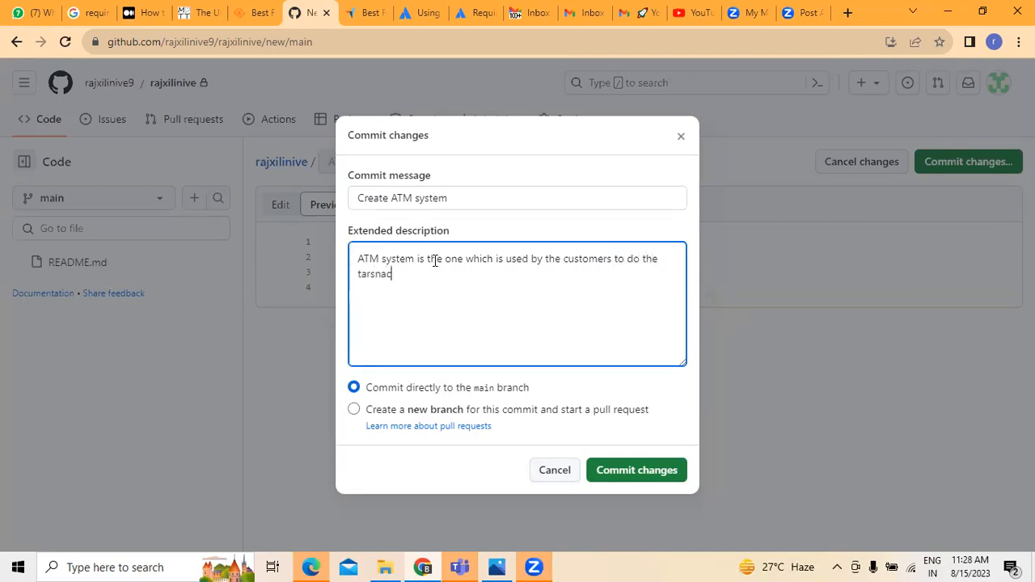
type("tion")
key("BackSpace")
key("BackSpace")
key("BackSpace")
key("BackSpace")
key("BackSpace")
key("BackSpace")
key("BackSpace")
key("BackSpace")
key("BackSpace")
type("ransactions with out")
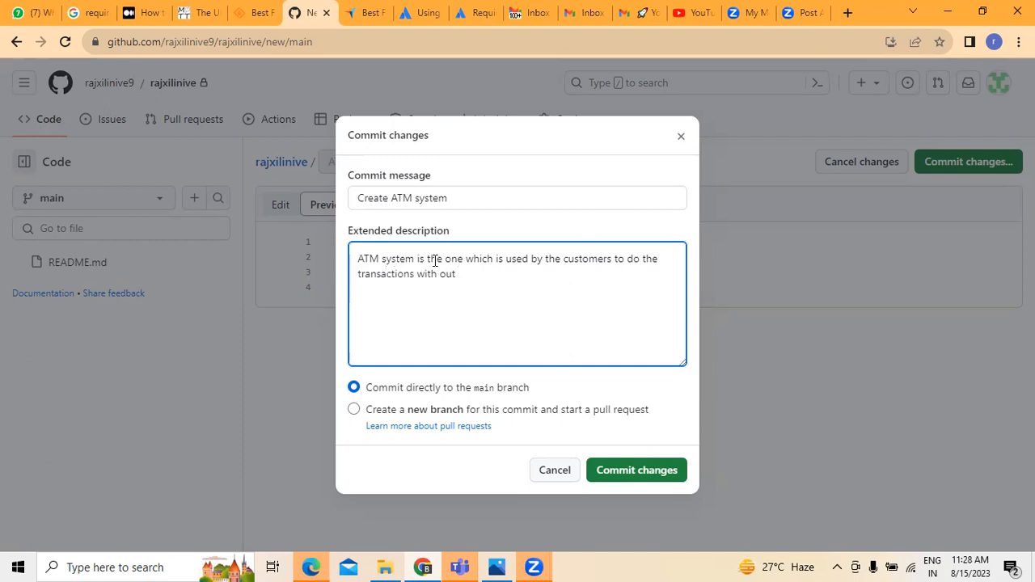
type("going to the home branch")
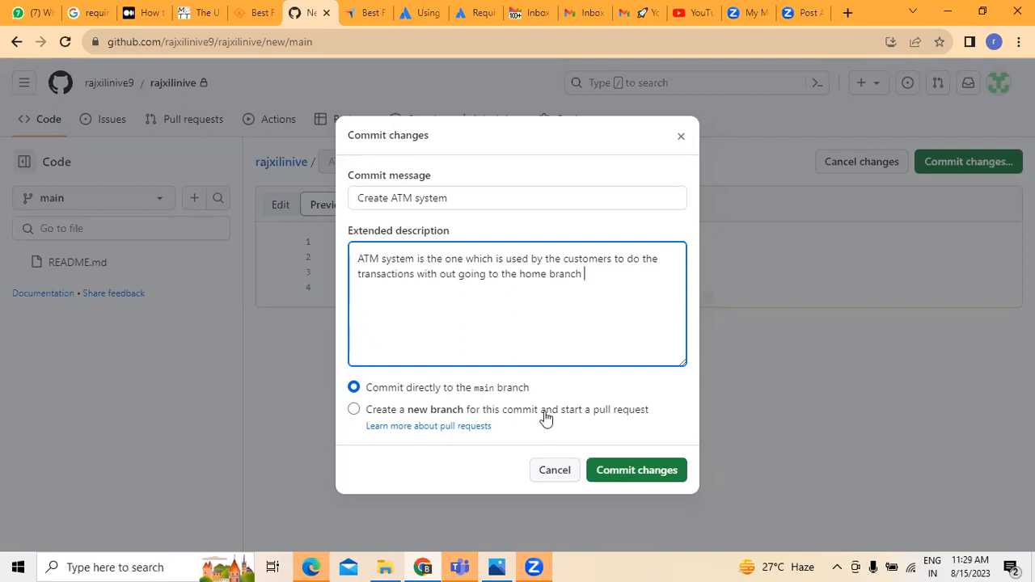
left_click(639, 474)
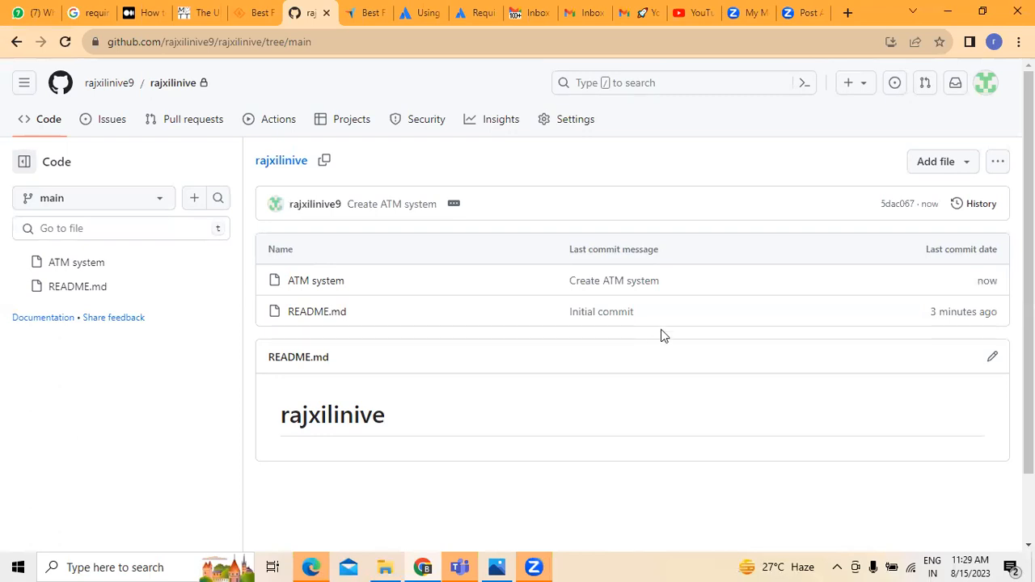
Look over the Initial commit's details, then return to the repository file list.
left_click(587, 315)
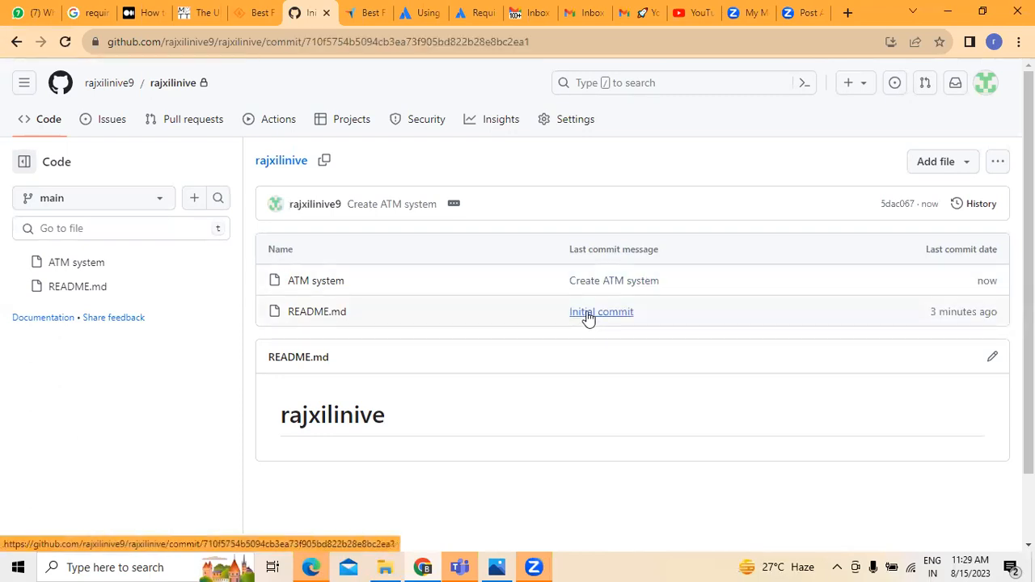
scroll(309, 389, "down", 3)
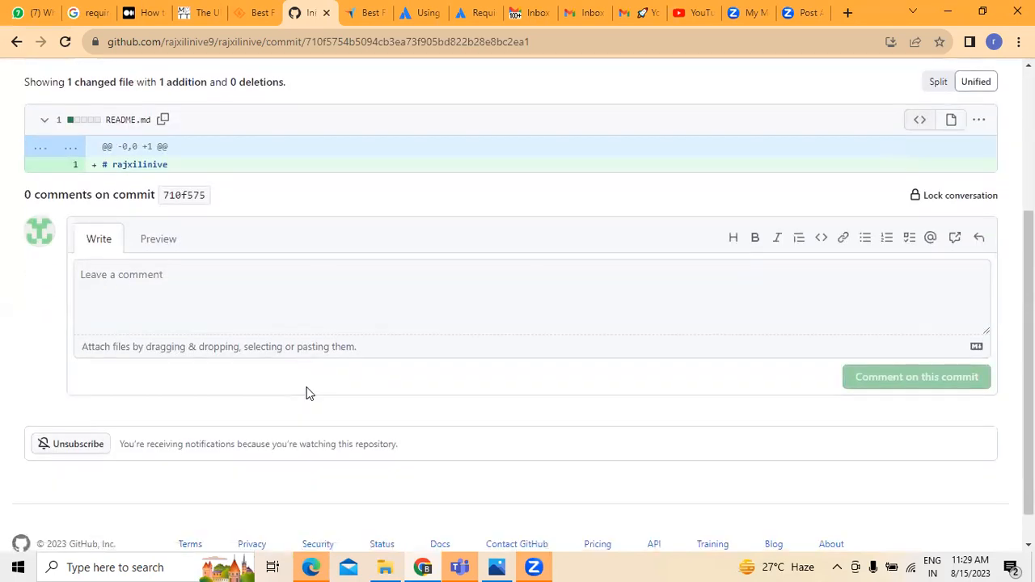
left_click(157, 253)
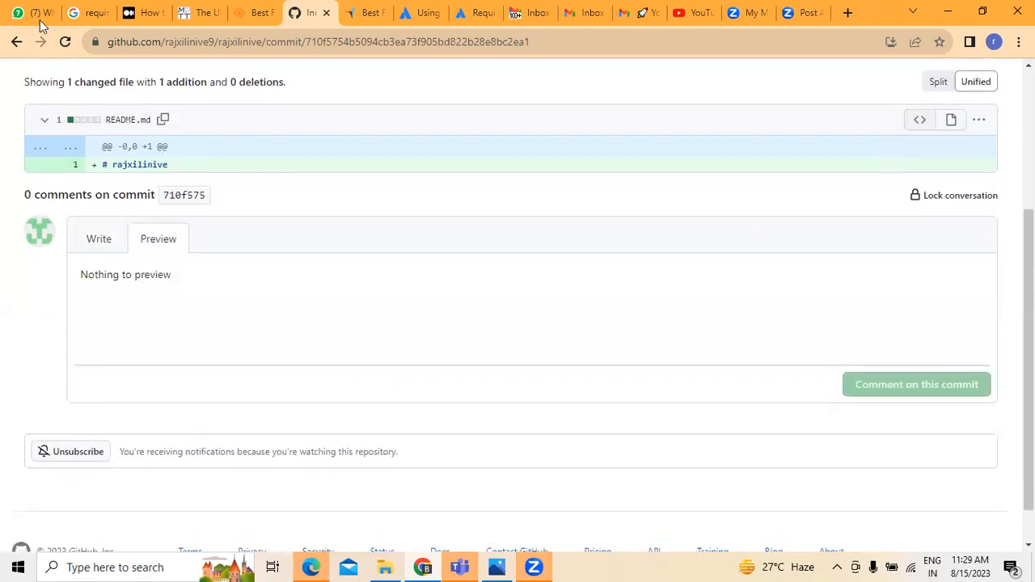
left_click(17, 42)
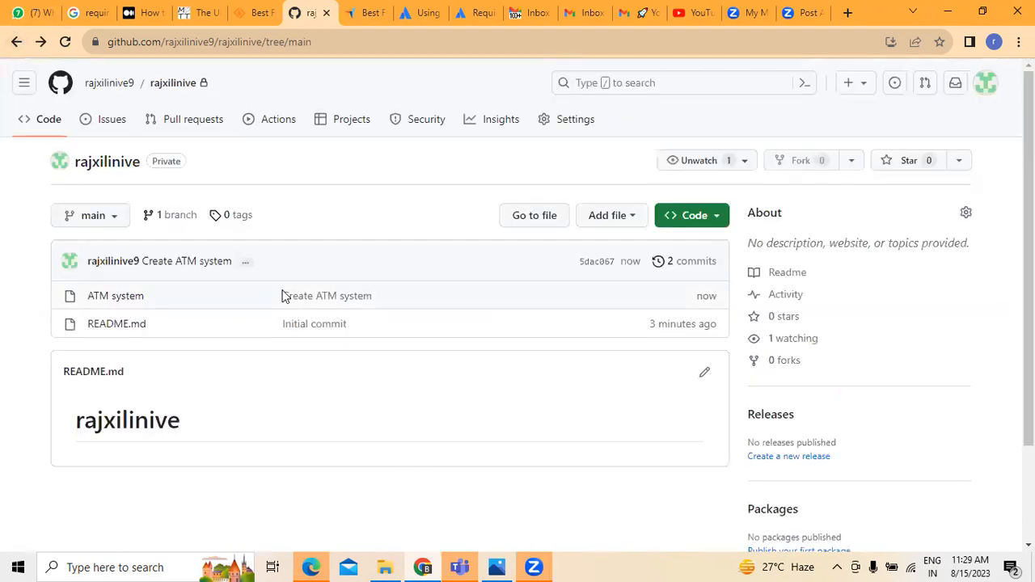
Open the 'Create ATM system' commit and start an inline comment on diff line 1.
left_click(300, 298)
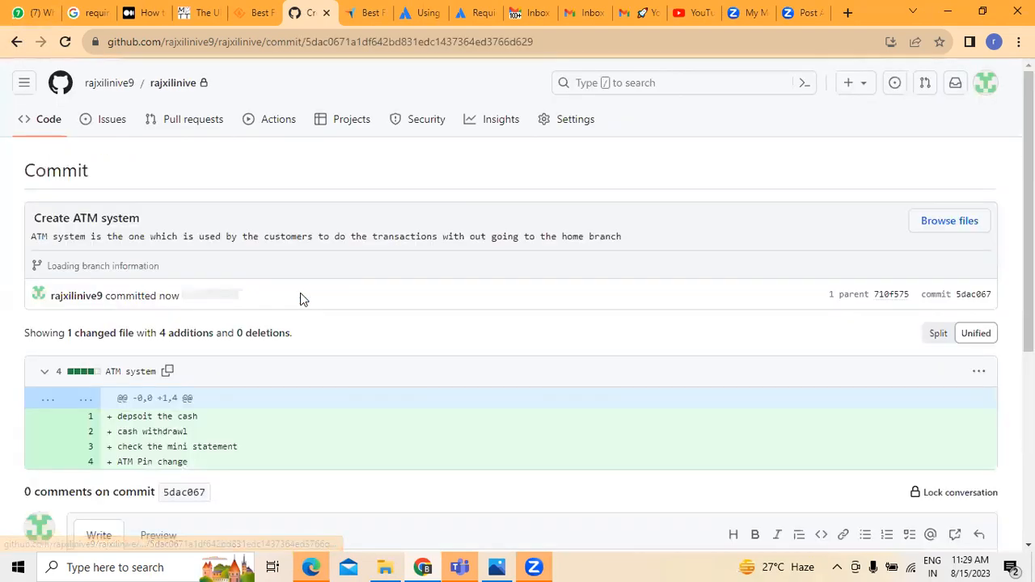
scroll(412, 375, "down", 1)
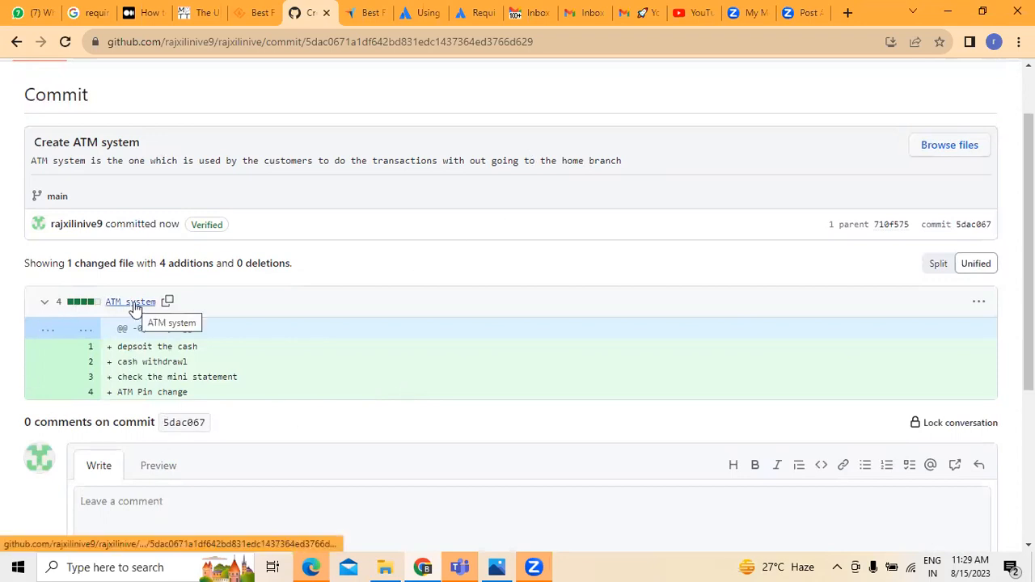
scroll(256, 319, "down", 2)
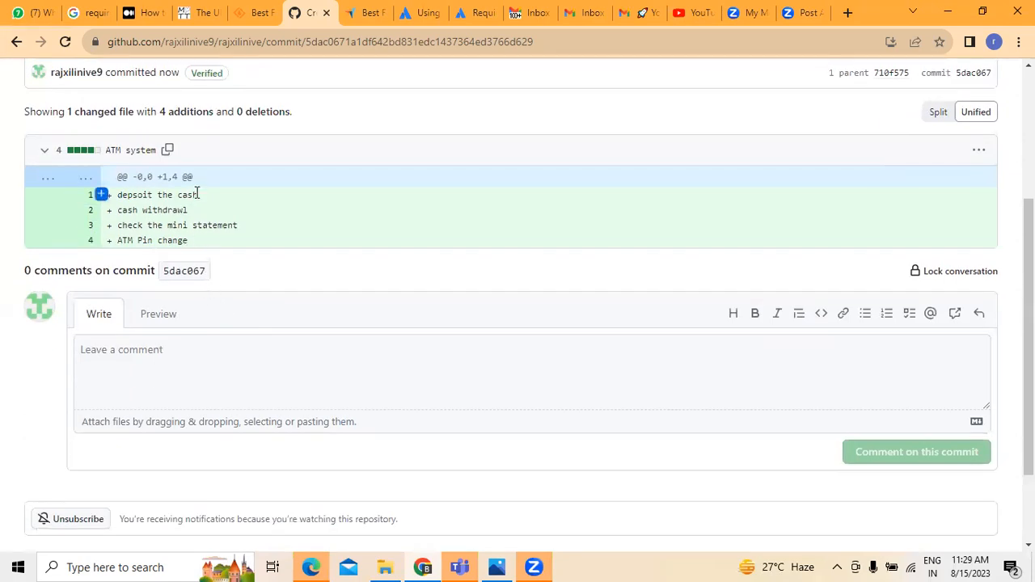
left_click(101, 195)
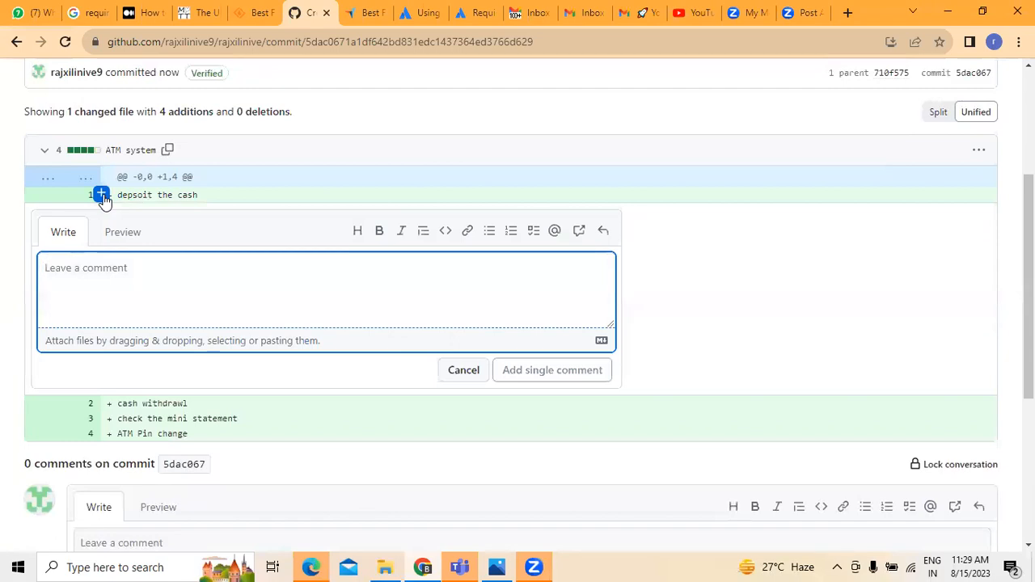
Write comment lines: Insert ATM card, Give PIN, select cash deposit option in the Main menu.
type("Insert ATM ca")
key("BackSpace")
key("BackSpace")
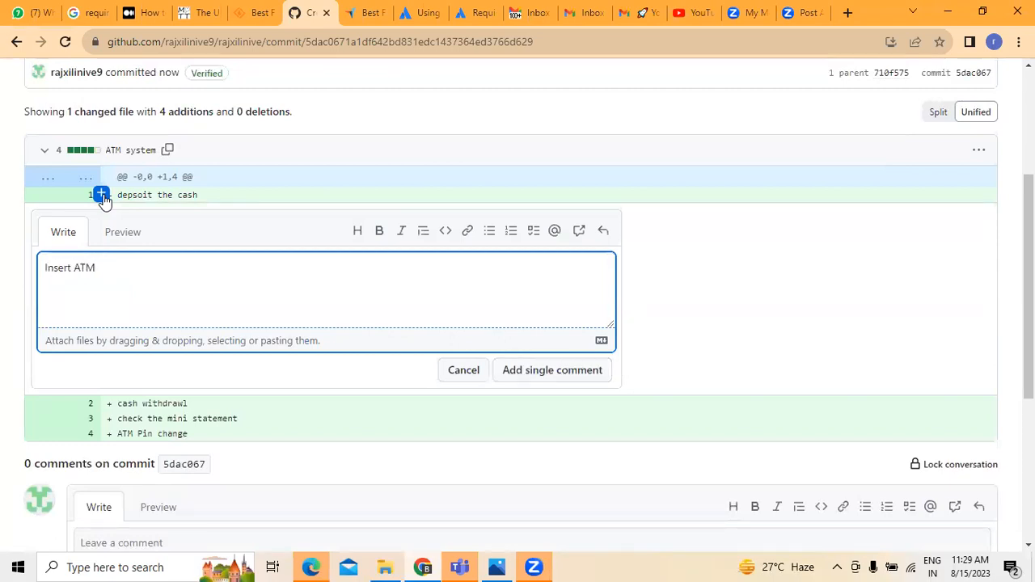
type("card")
key("Return")
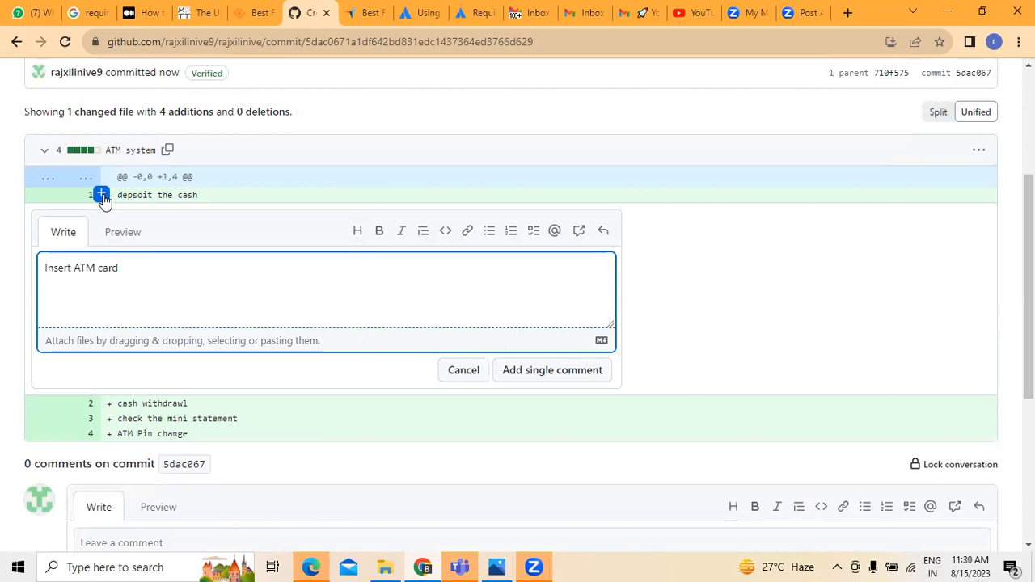
type("Giver PIN Numbe")
type("r")
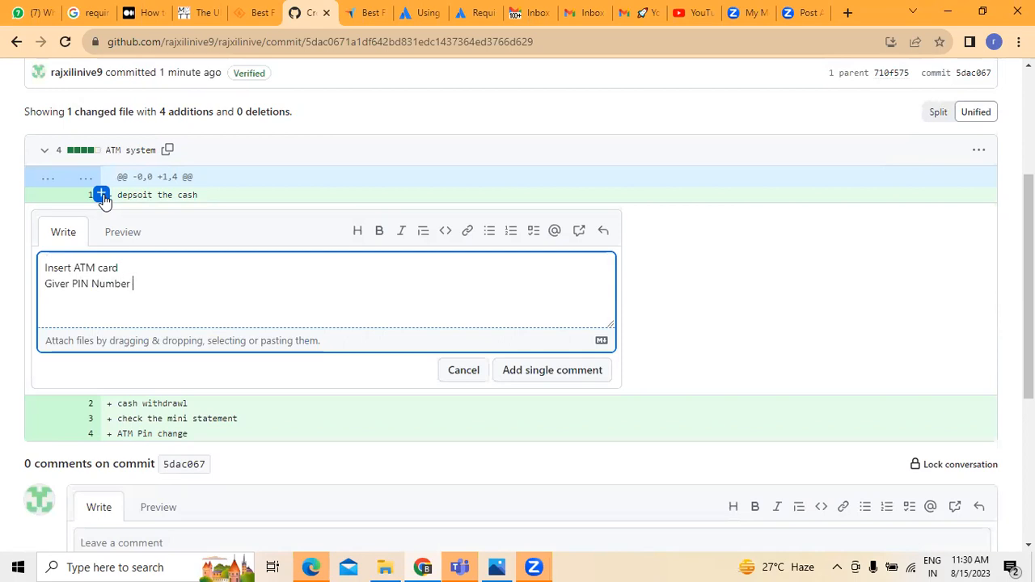
key("Return")
type("selctc")
key("BackSpace")
type("ect cash ")
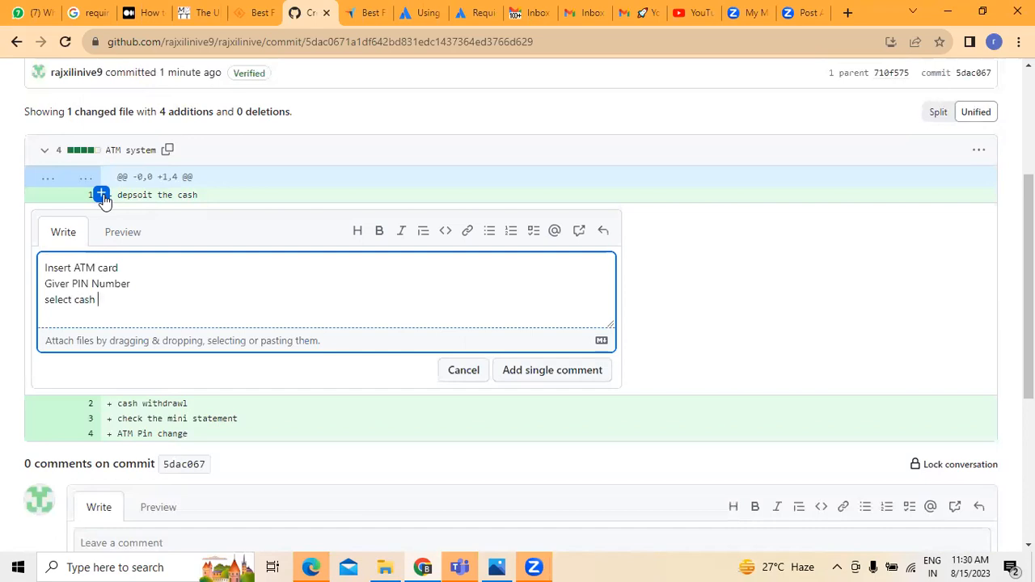
type("despoit")
key("BackSpace")
key("BackSpace")
type("sit")
key("BackSpace")
key("BackSpace")
key("BackSpace")
type("posit o[ptio")
key("BackSpace")
key("BackSpace")
type("ption in the Main ")
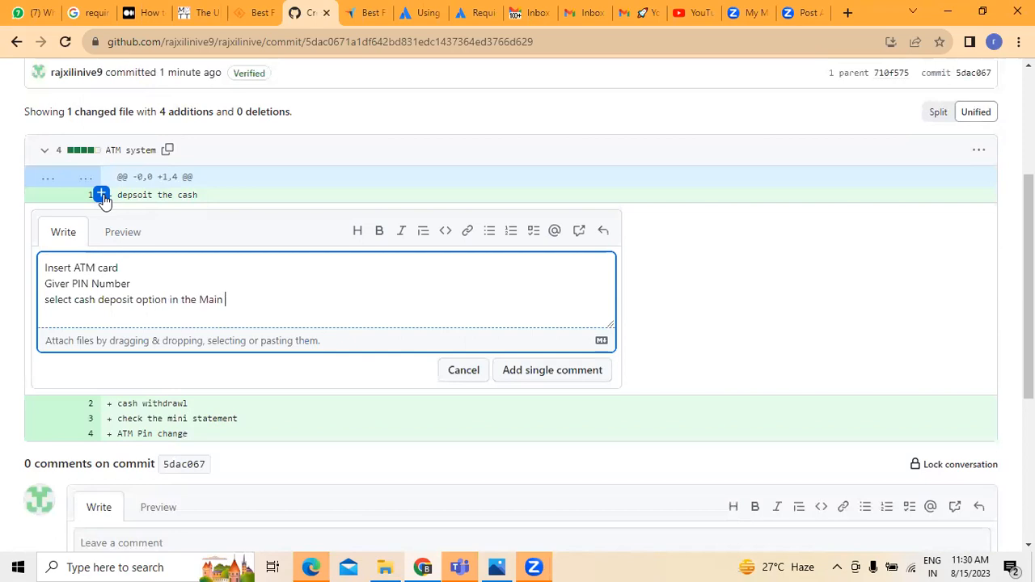
type("meny")
type("u")
Add insert cash, denomination counted, cash deposit successful, correct the spelling, and post the comment.
key("Return")
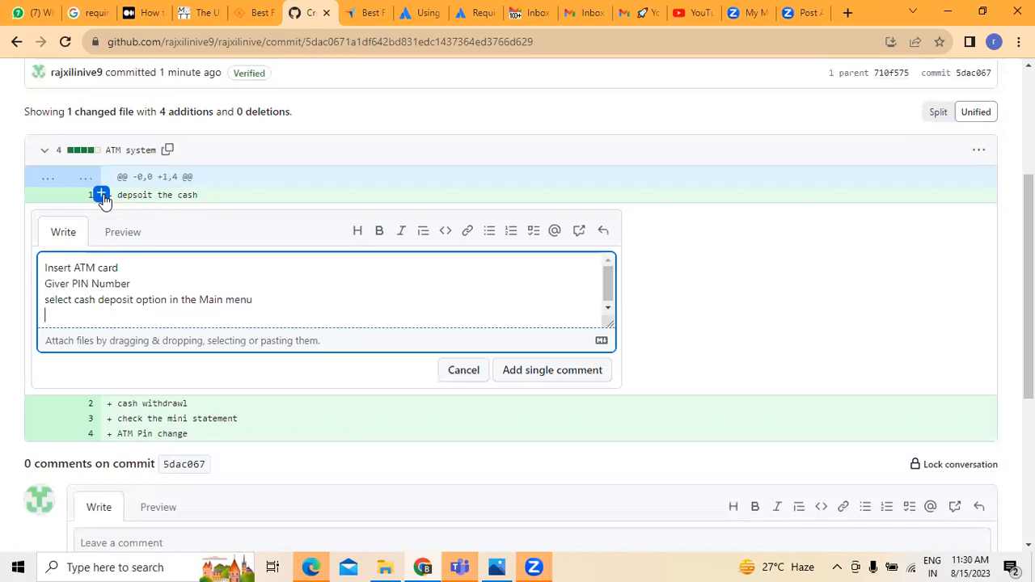
type("insert cash")
key("Return")
type("deno")
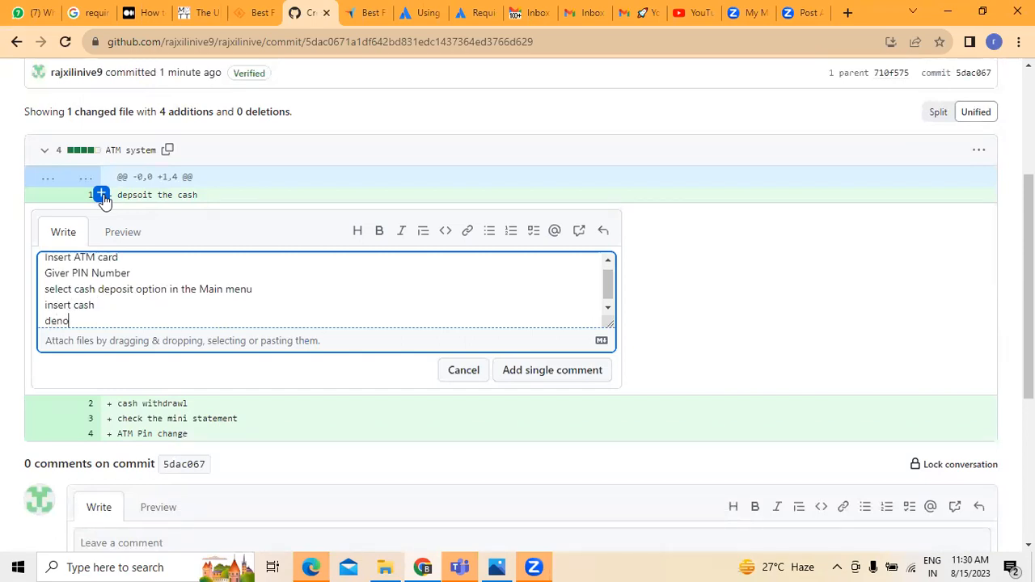
type("maination")
key("BackSpace")
key("BackSpace")
key("BackSpace")
key("BackSpace")
key("BackSpace")
type("ination counted")
key("Return")
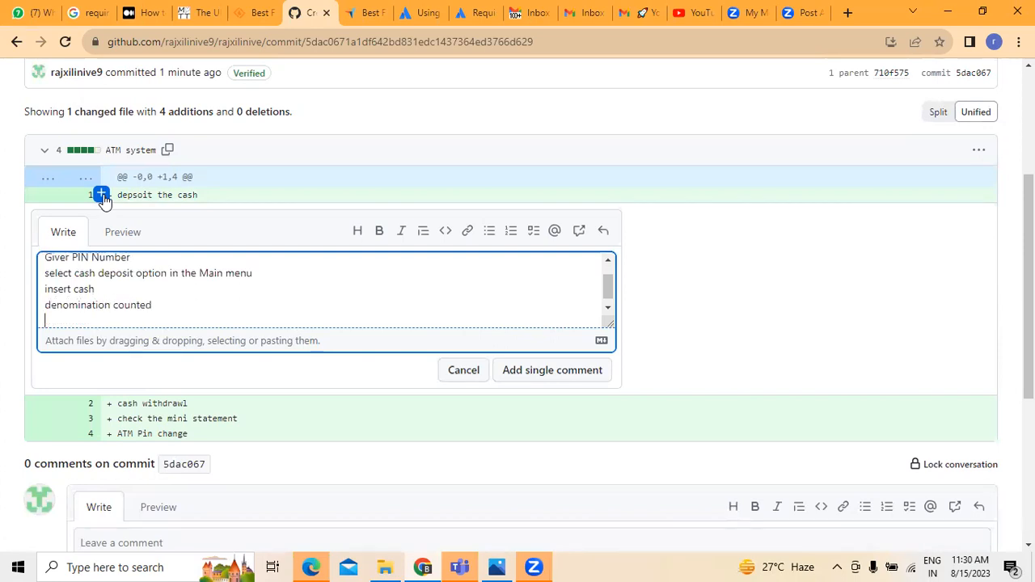
type("cas")
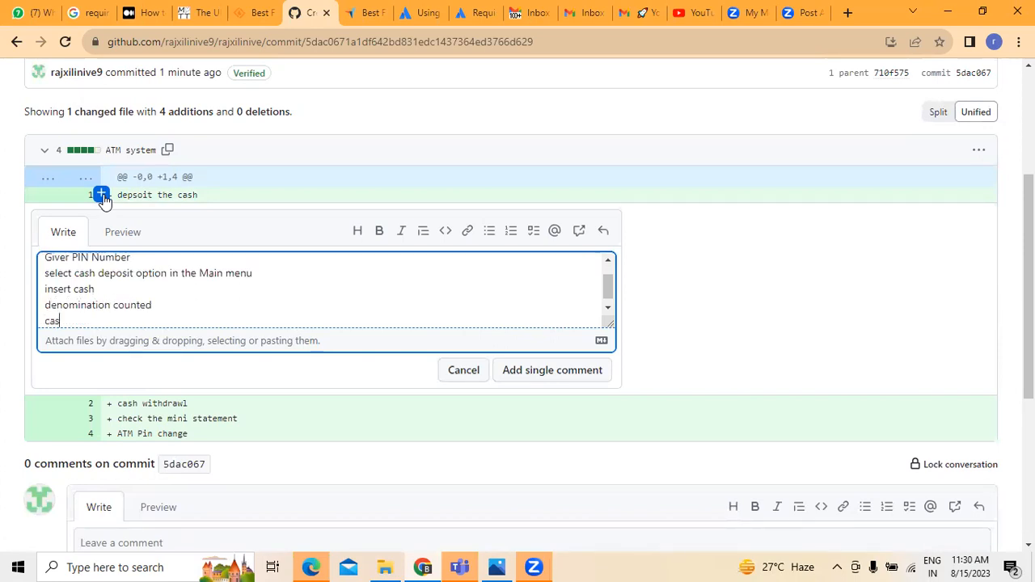
type("h desposut succesfull")
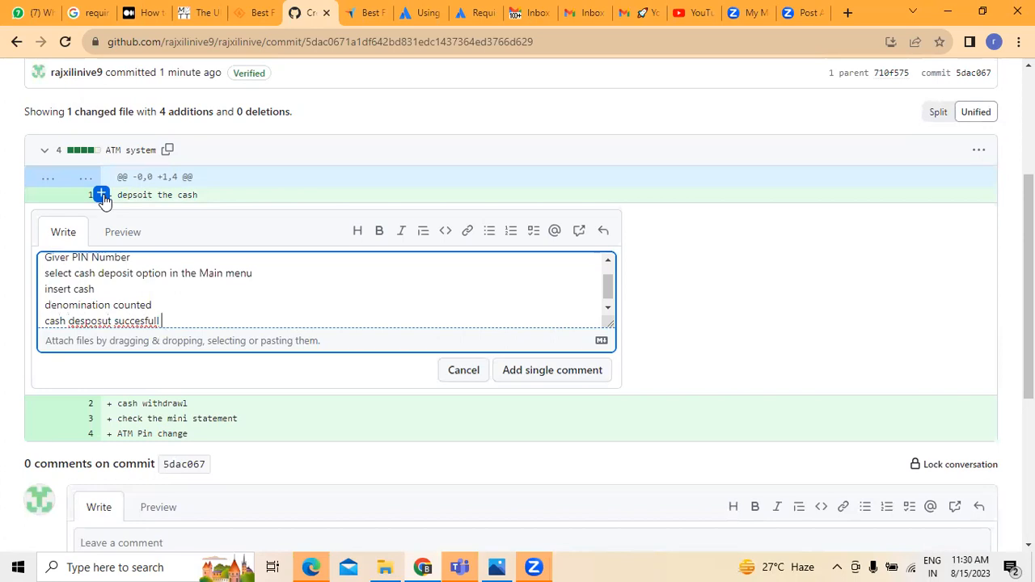
key("BackSpace")
key("BackSpace")
key("BackSpace")
key("BackSpace")
key("BackSpace")
key("BackSpace")
key("BackSpace")
key("BackSpace")
key("BackSpace")
key("BackSpace")
key("BackSpace")
key("BackSpace")
key("BackSpace")
key("BackSpace")
key("BackSpace")
key("BackSpace")
key("BackSpace")
key("BackSpace")
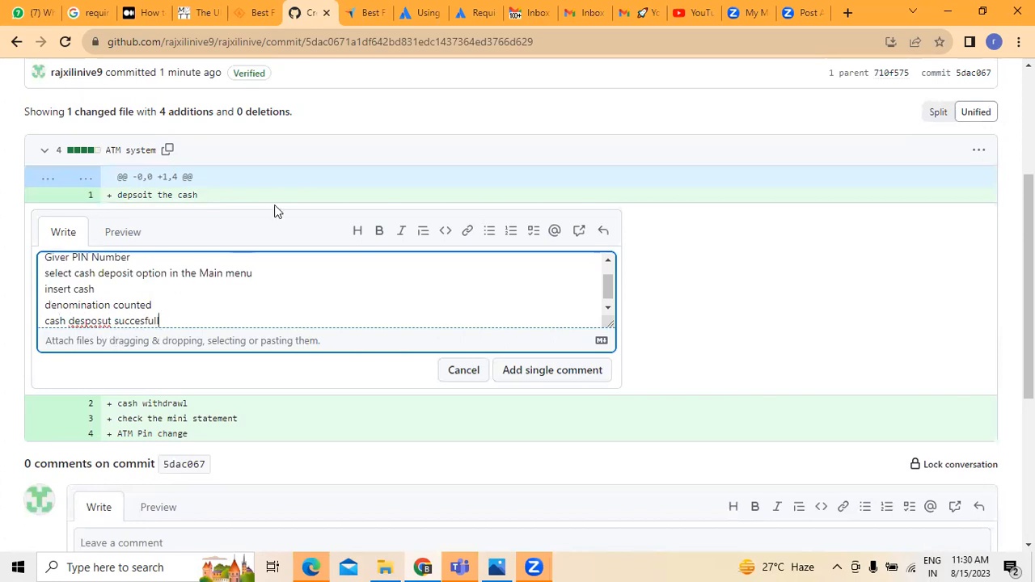
type("posit successfull")
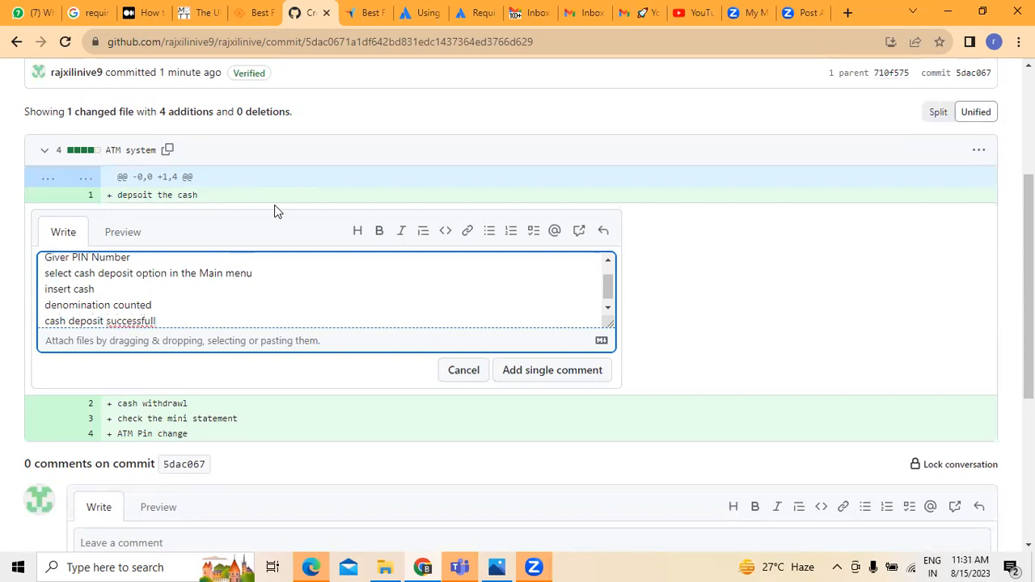
scroll(453, 305, "down", 1)
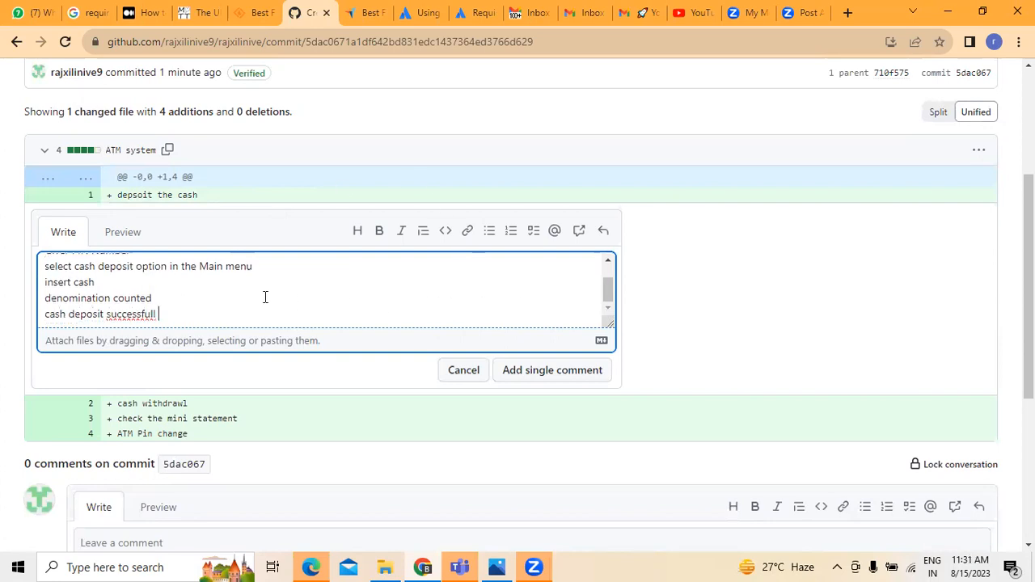
right_click(156, 315)
left_click(162, 103)
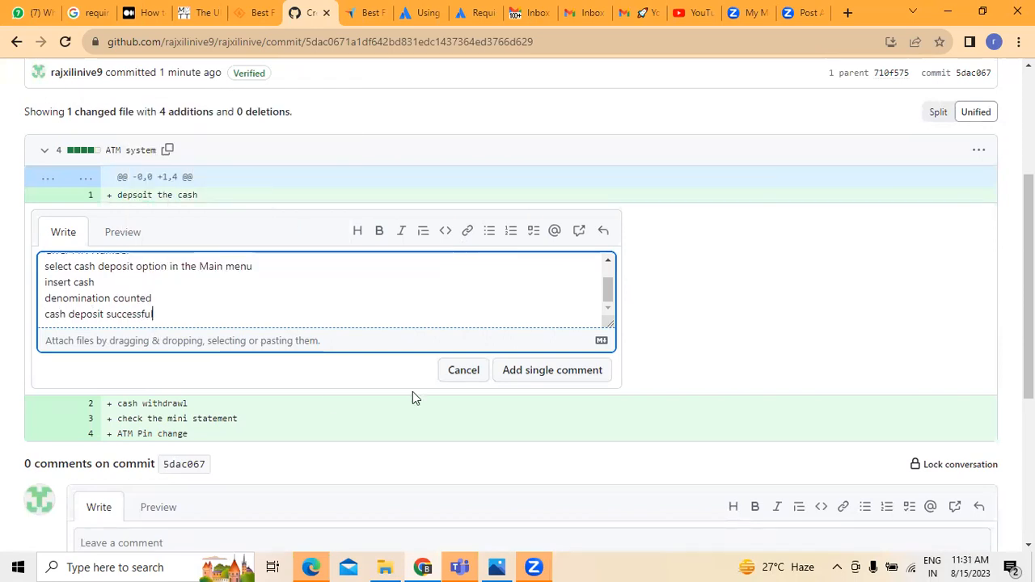
scroll(424, 375, "up", 3)
scroll(243, 443, "down", 2)
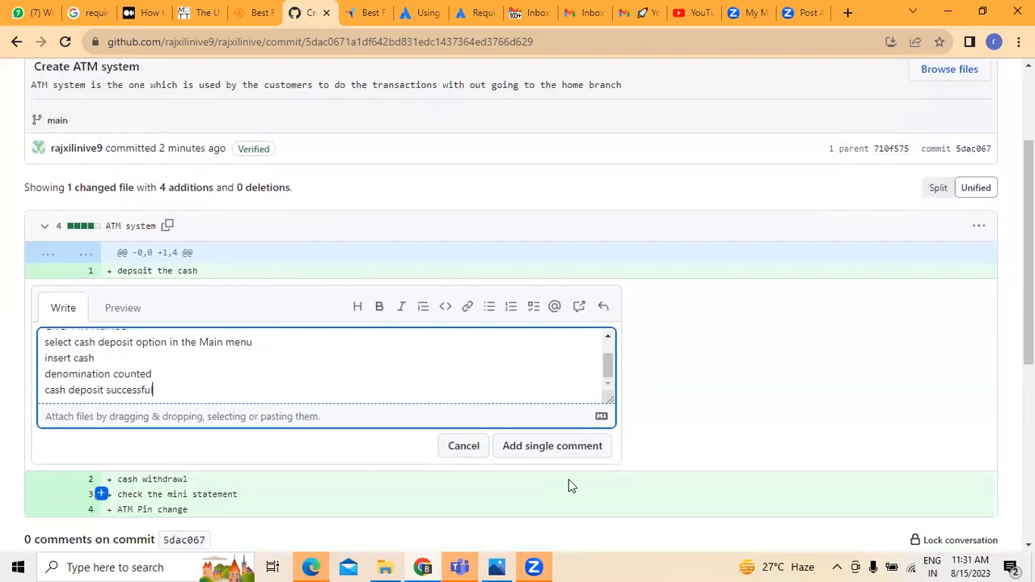
left_click(540, 447)
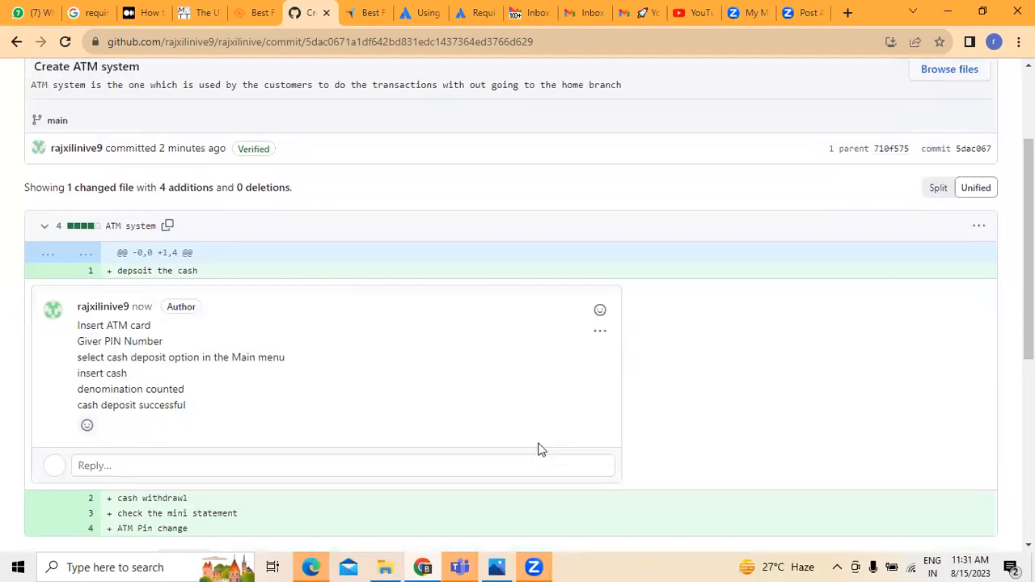
Review the posted deposit-steps comment on line 1, checking its options and reply editor.
scroll(757, 380, "down", 2)
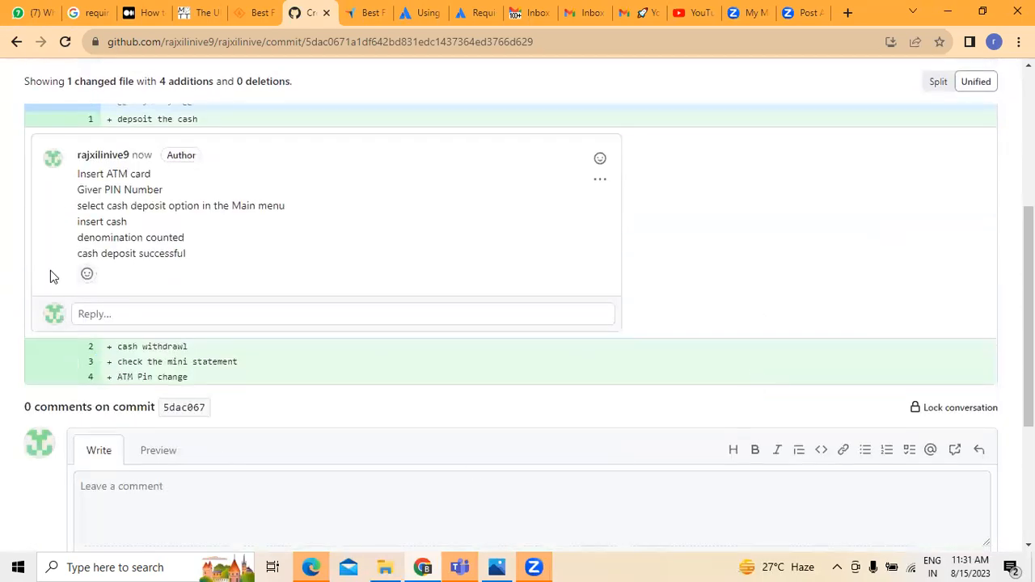
scroll(137, 281, "up", 2)
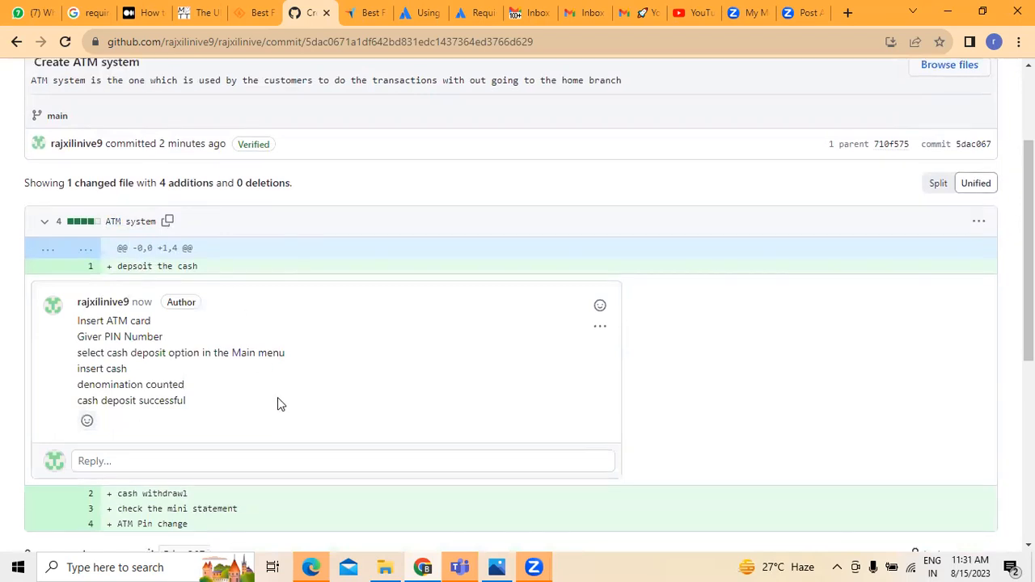
scroll(278, 397, "down", 2)
scroll(217, 289, "up", 2)
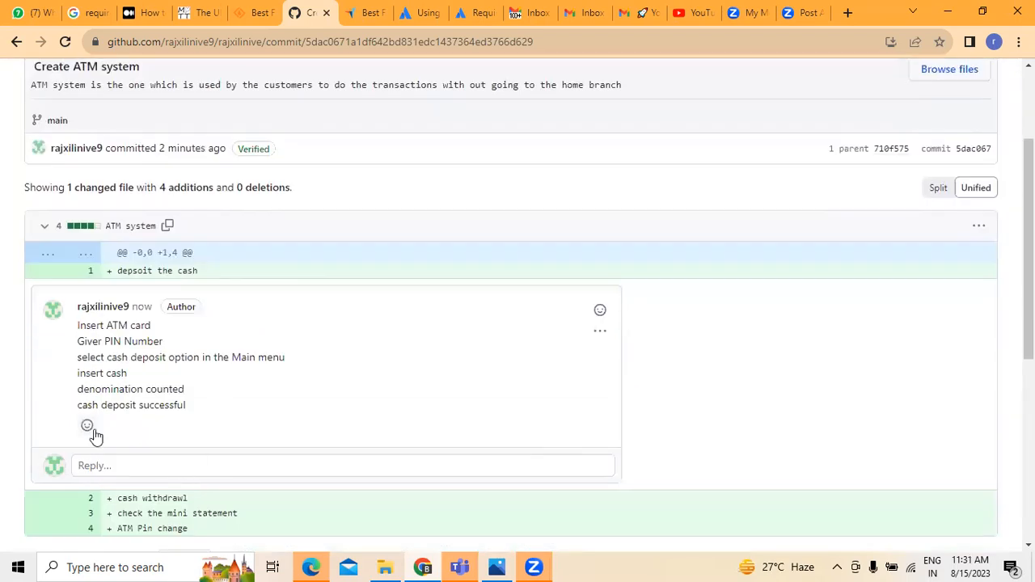
mouse_move(55, 469)
left_click(600, 331)
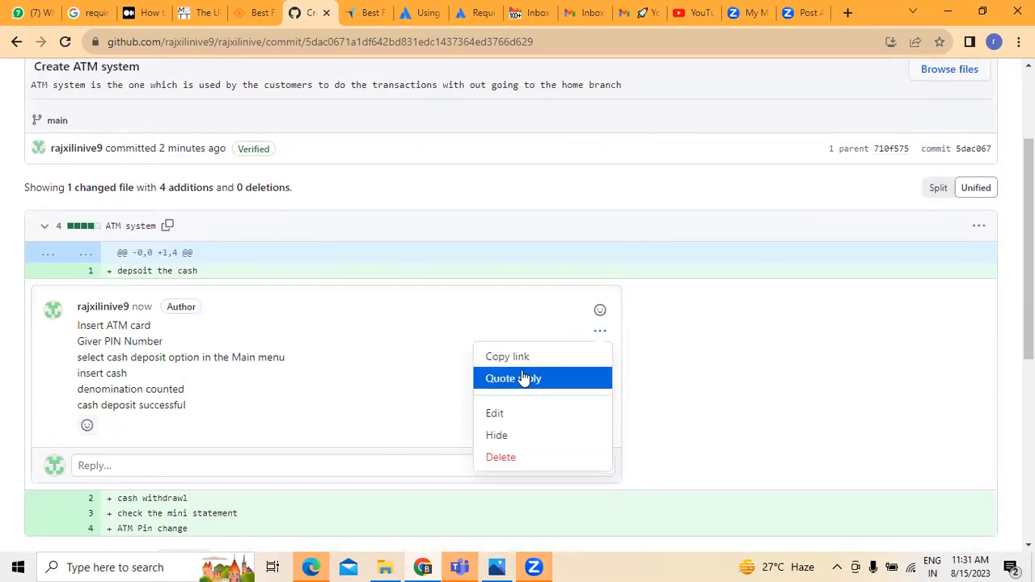
left_click(91, 468)
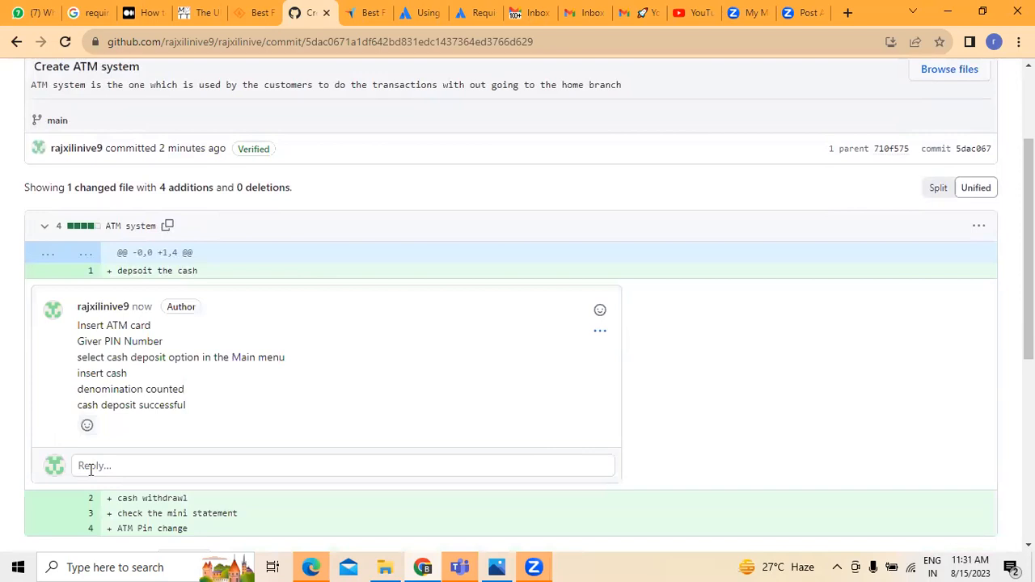
left_click(91, 467)
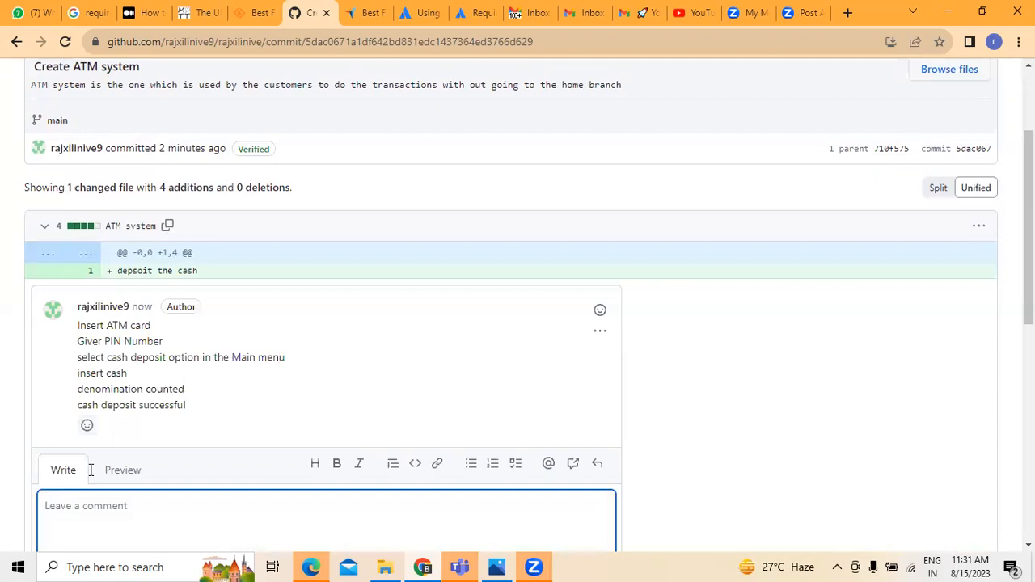
Reload the commit diff in Unified view.
scroll(123, 477, "down", 3)
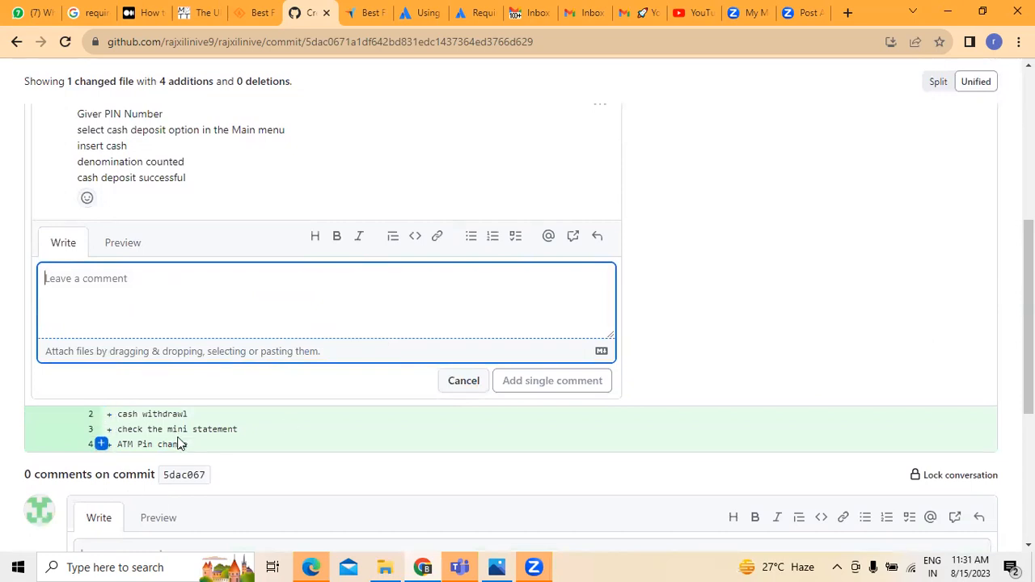
scroll(161, 461, "down", 2)
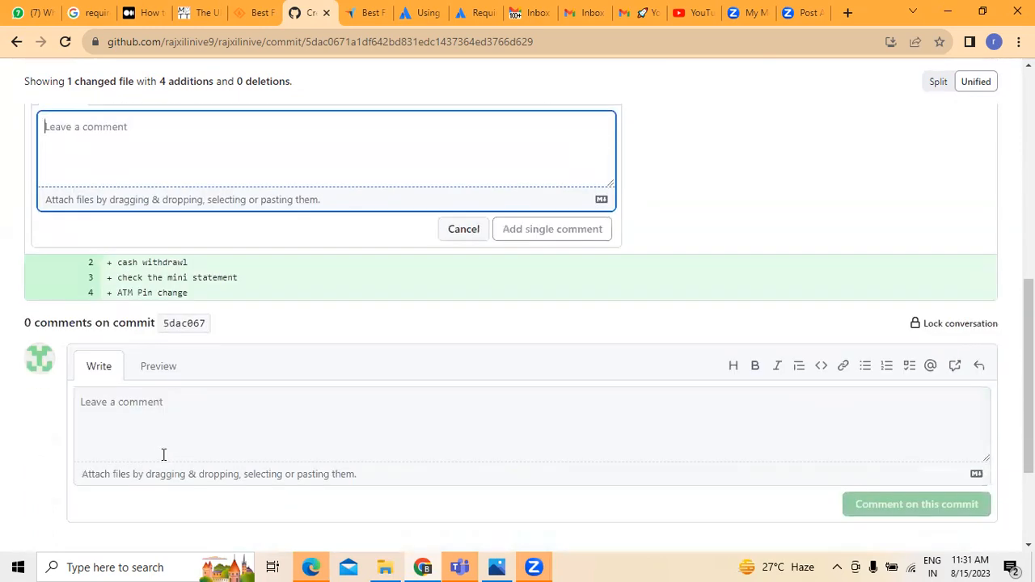
scroll(170, 478, "up", 6)
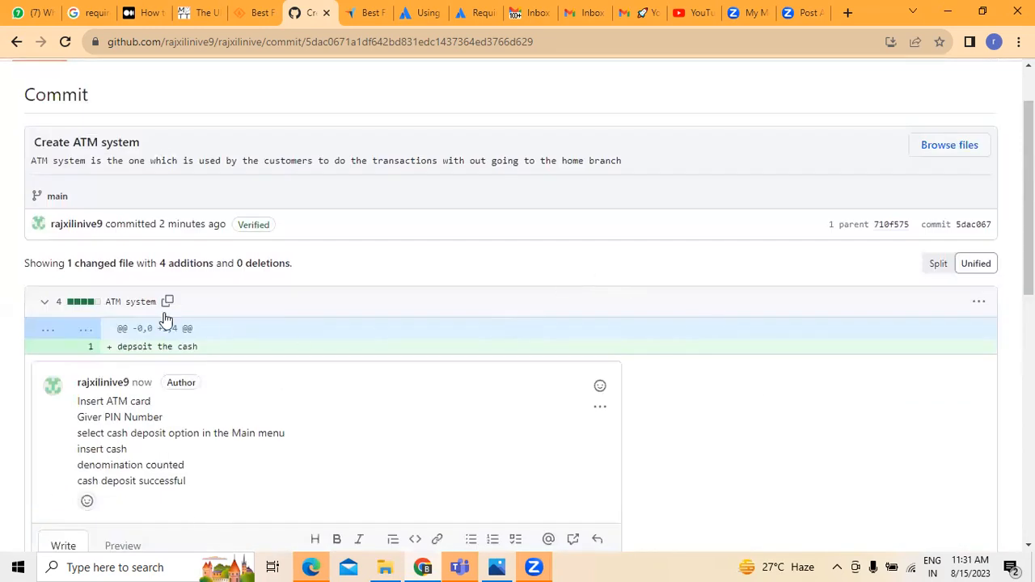
left_click(971, 271)
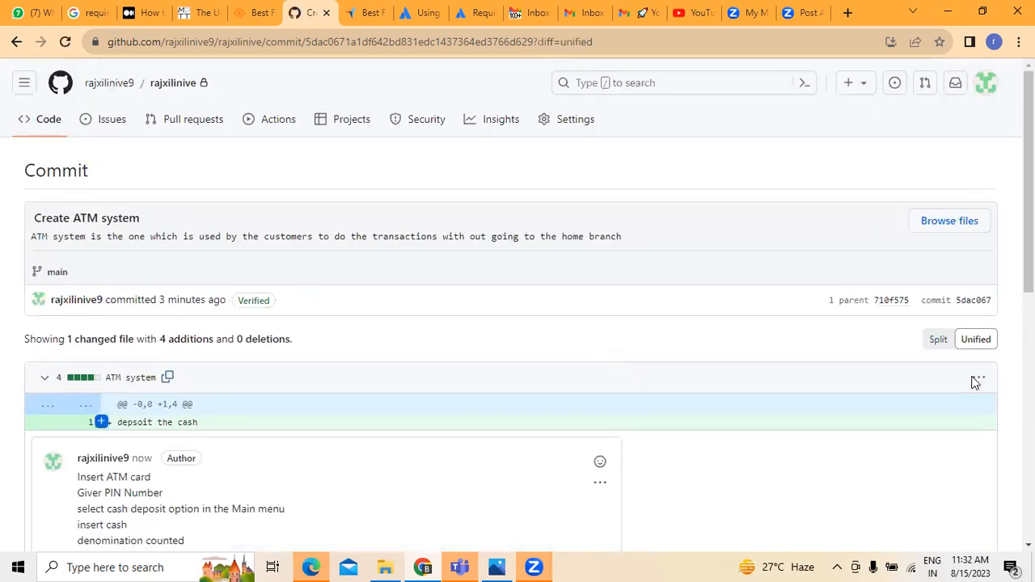
Compare the diff in Split and Unified layouts, then browse the files at commit 5dac067.
left_click_drag(1029, 243, 1029, 264)
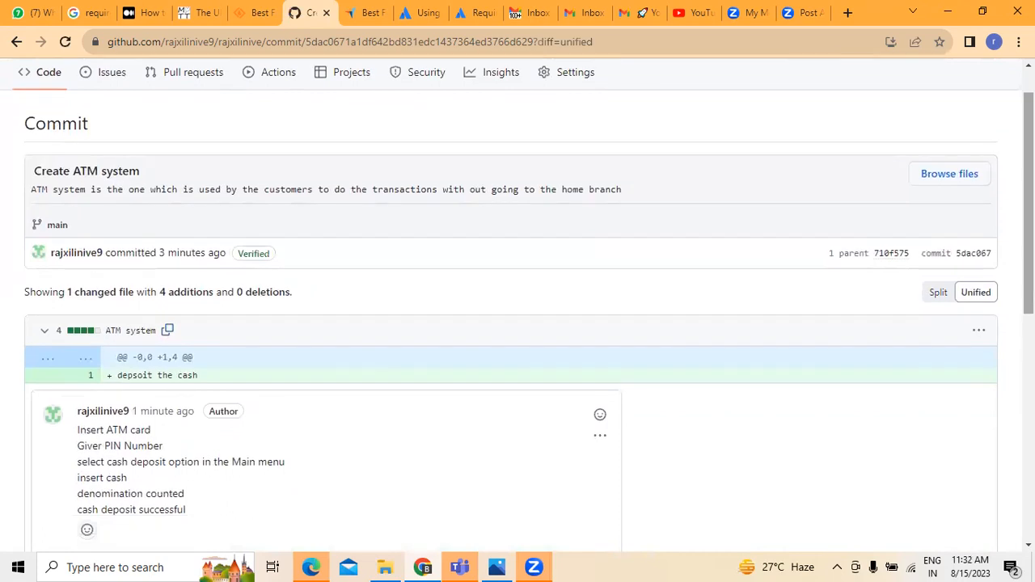
left_click(937, 294)
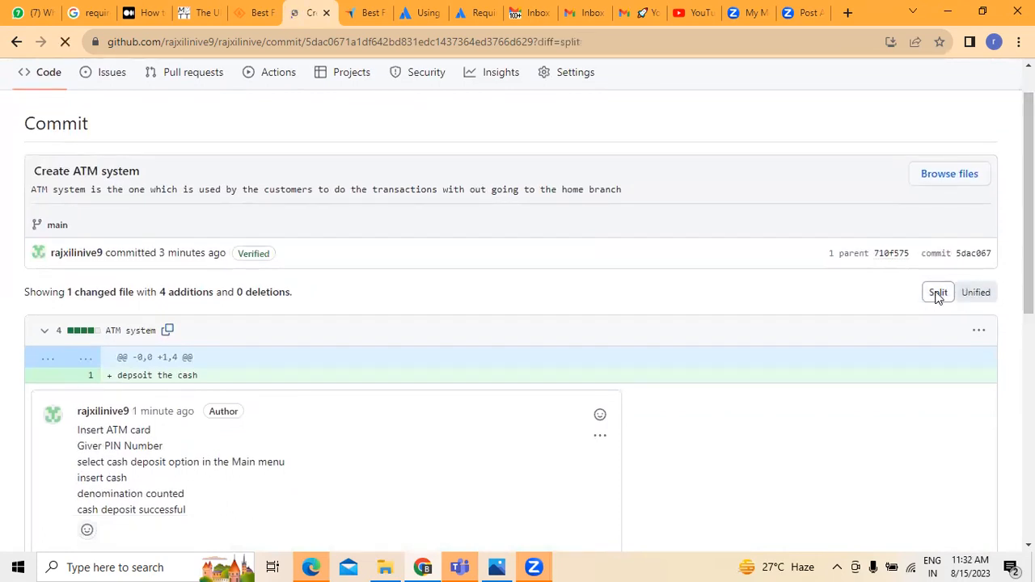
scroll(488, 402, "down", 3)
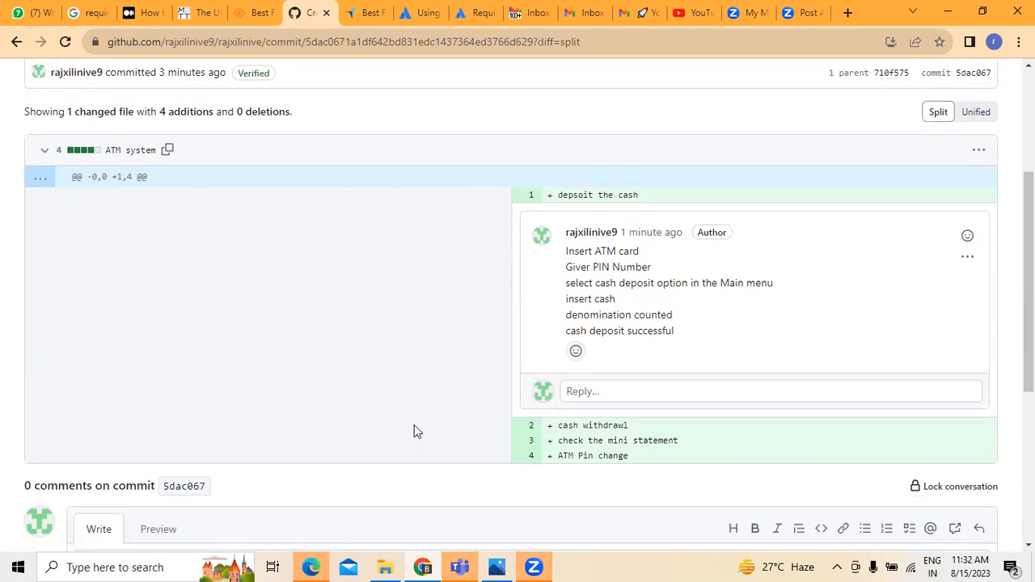
scroll(258, 398, "down", 3)
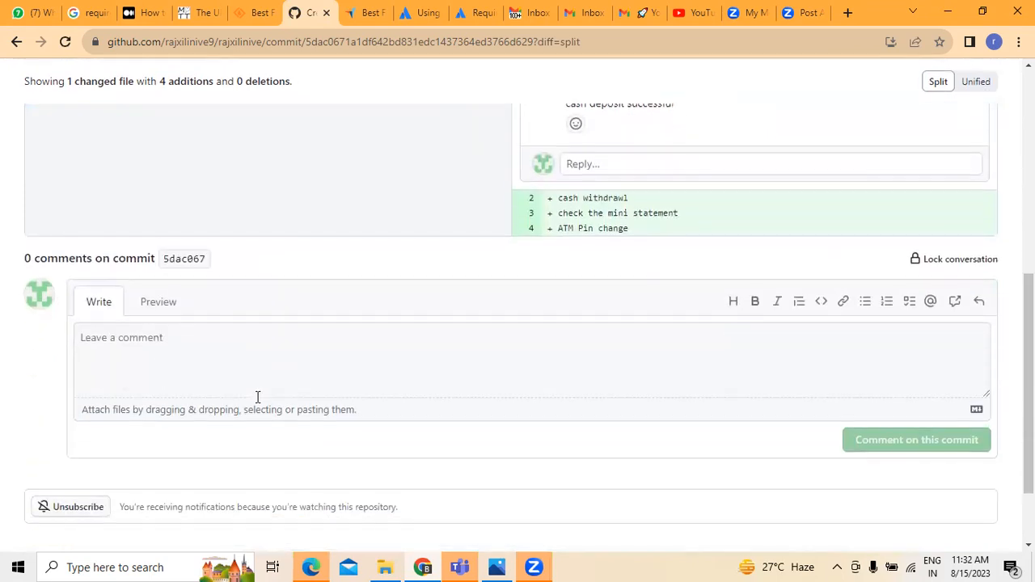
scroll(257, 400, "down", 2)
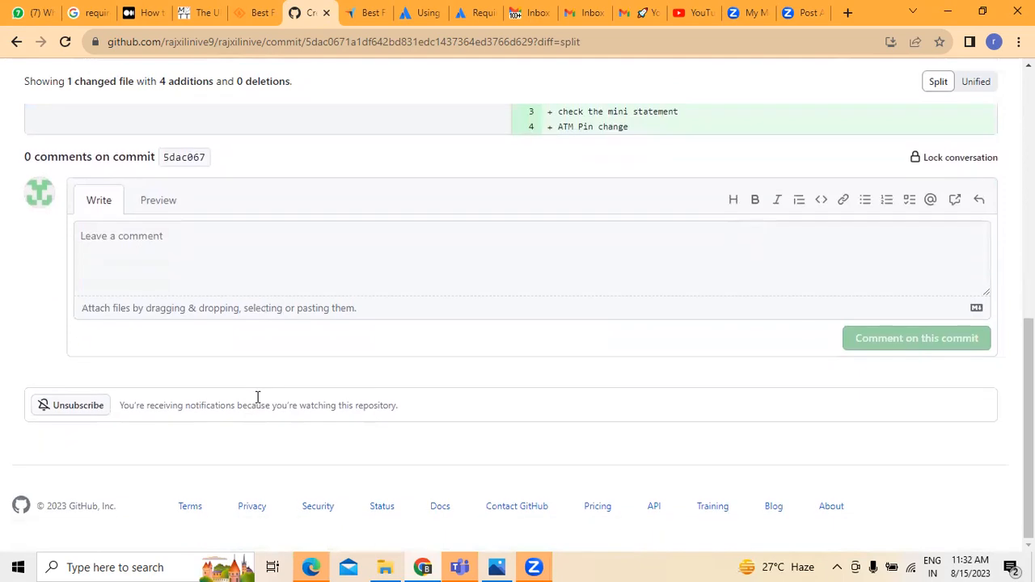
scroll(257, 402, "up", 5)
scroll(257, 402, "up", 1)
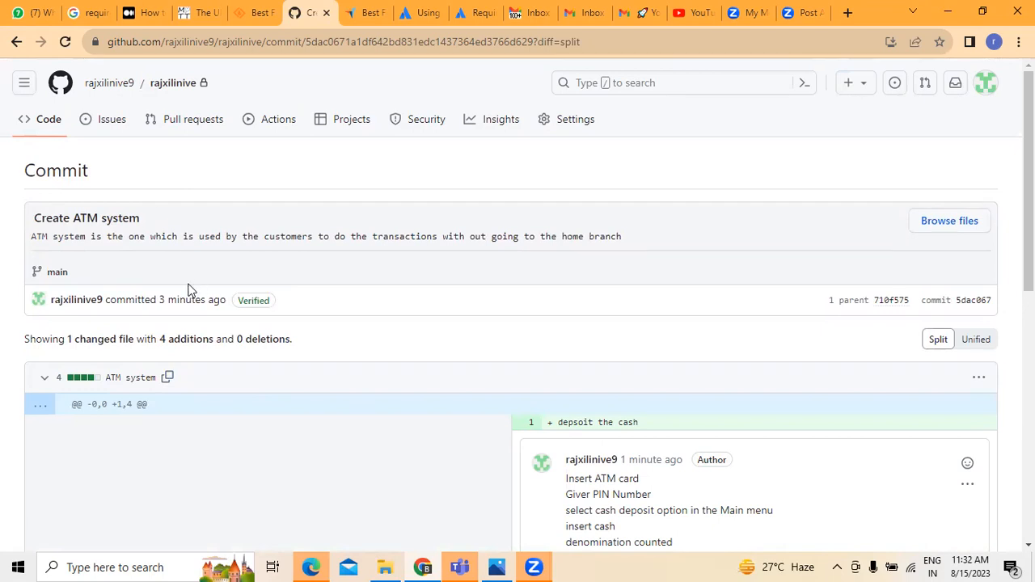
left_click(968, 339)
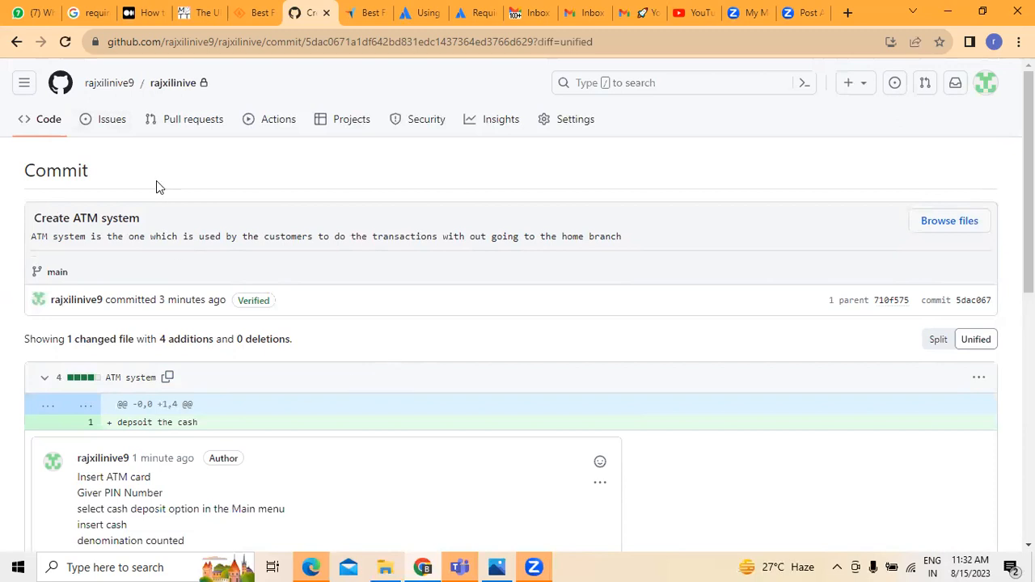
left_click(952, 225)
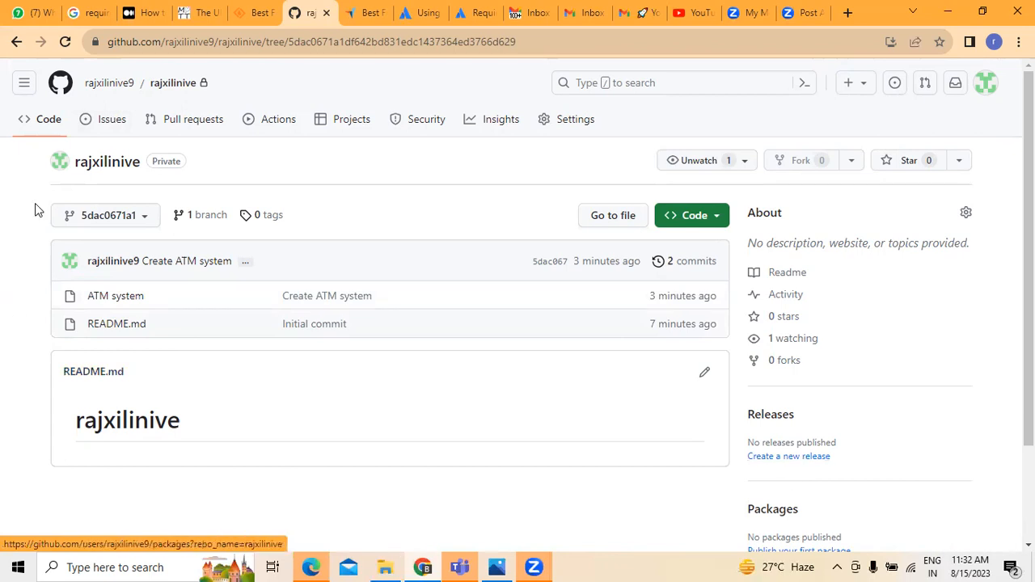
From the Issues list, briefly check the filters, then start a new issue form.
left_click(125, 106)
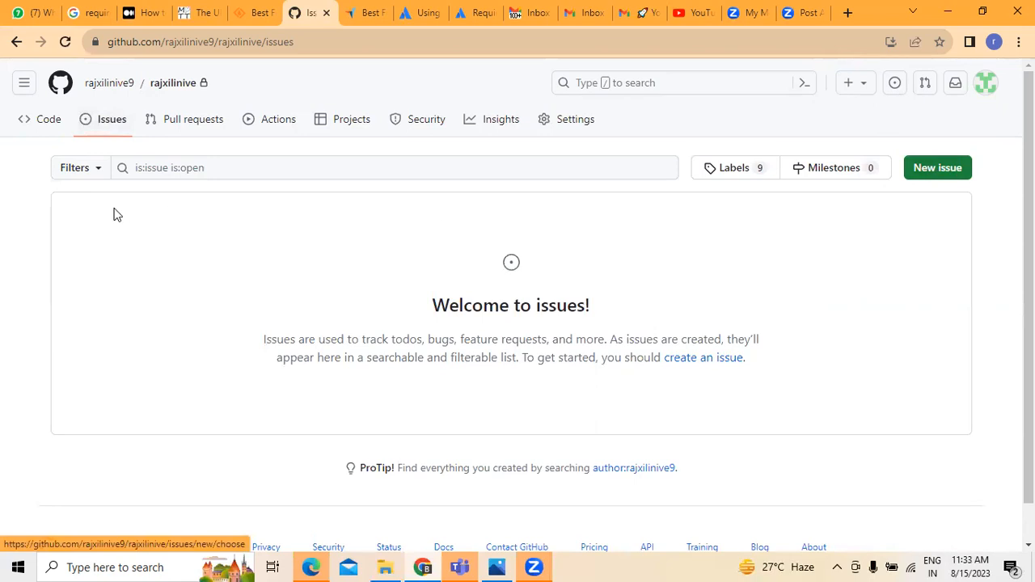
left_click(100, 174)
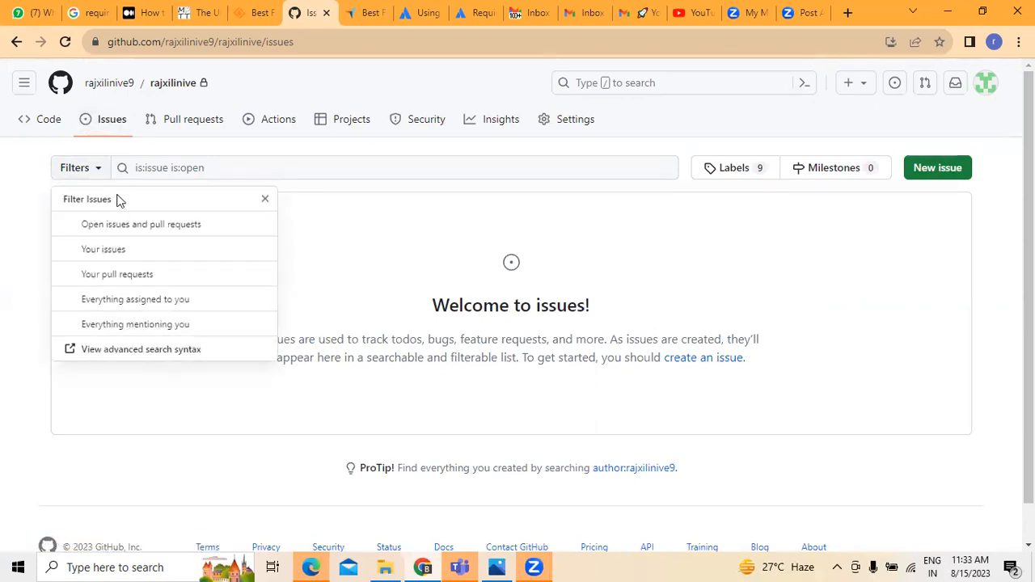
left_click(8, 300)
left_click(932, 180)
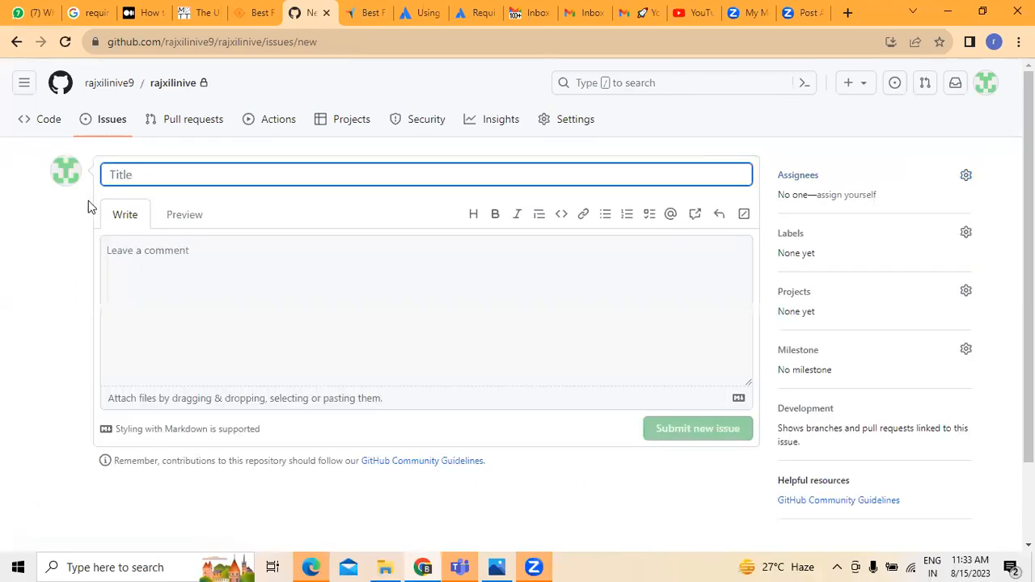
left_click(156, 257)
Title the issue 'withdrawal of cash', correcting the misspelling from the spelling suggestions.
left_click(138, 175)
type("with")
type("aing")
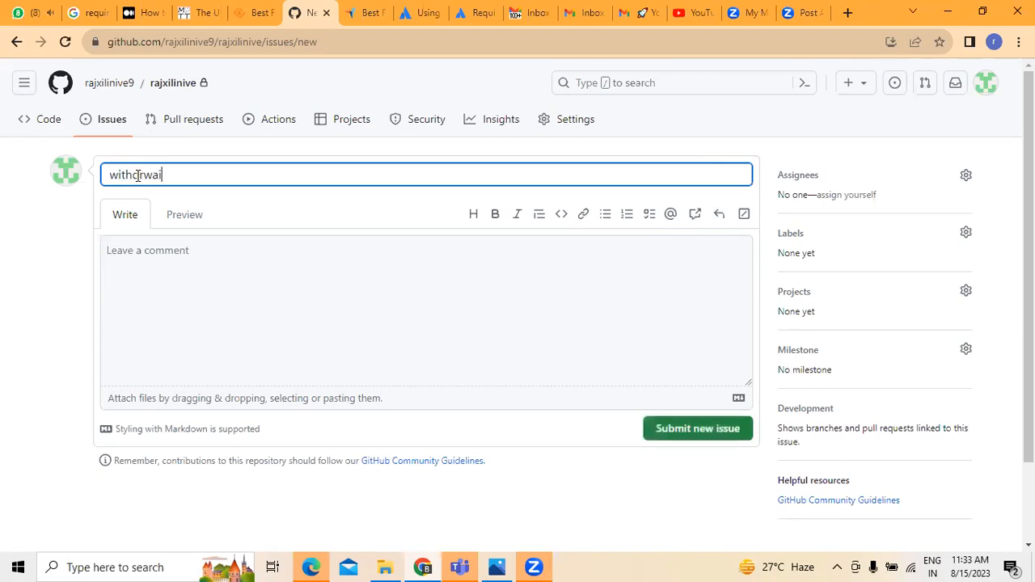
key("BackSpace")
key("BackSpace")
key("BackSpace")
key("BackSpace")
key("BackSpace")
key("BackSpace")
type("rawl of cash")
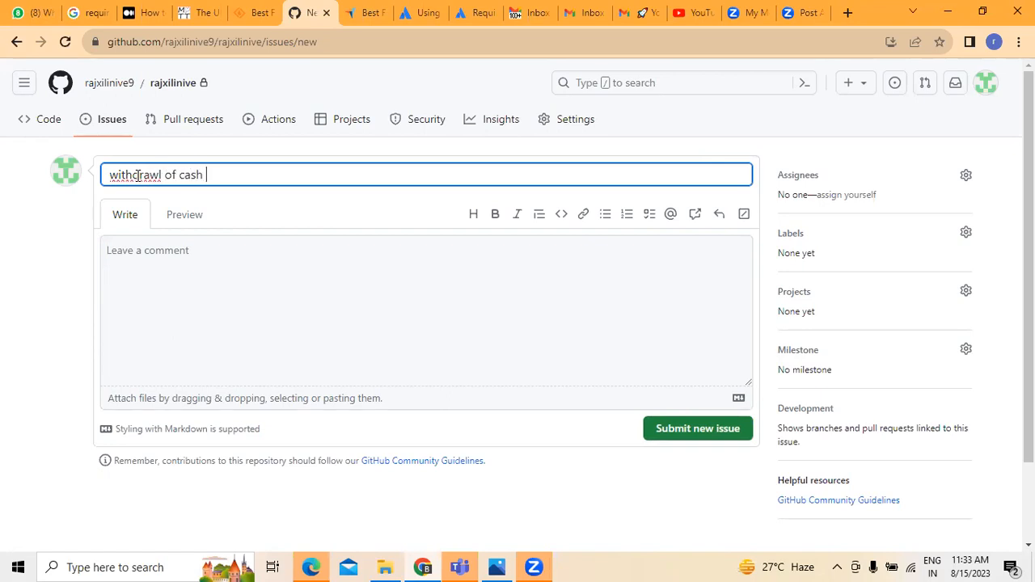
right_click(137, 175)
left_click(159, 197)
Describe it as 'withdriving cash from the ATM system' and submit the issue.
left_click(142, 267)
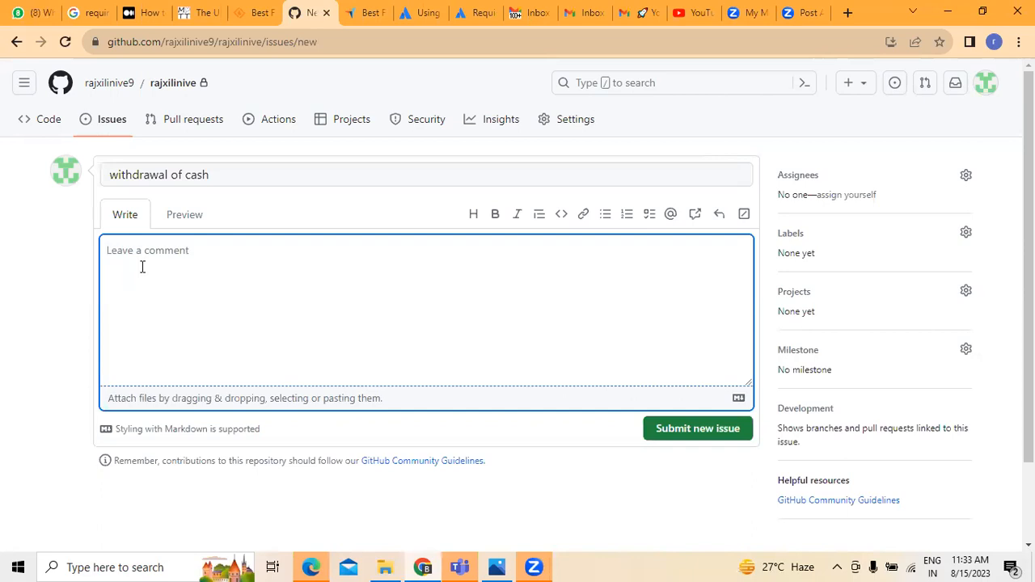
type("withdrwaing cash from the")
right_click(132, 251)
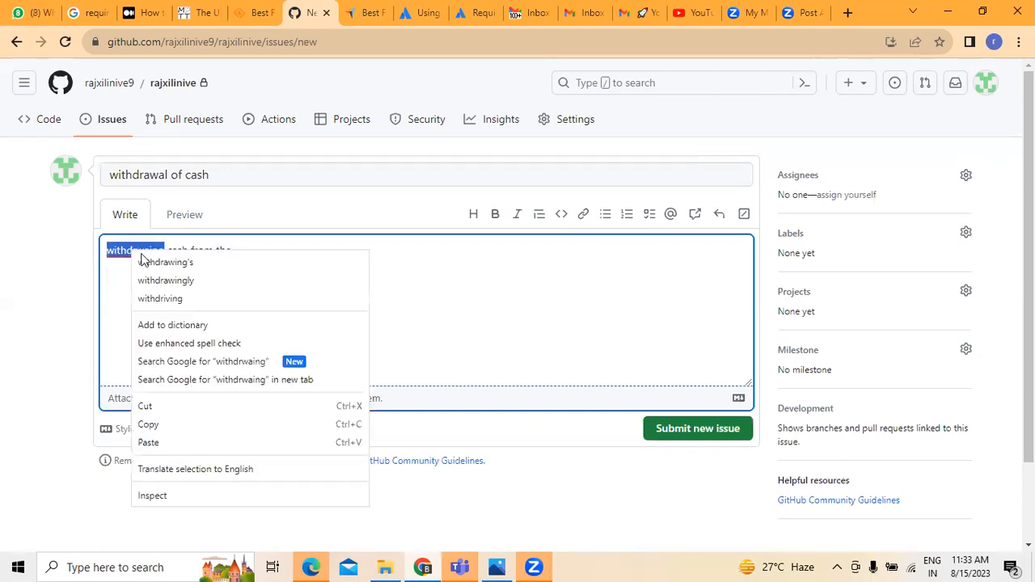
left_click(162, 298)
left_click(245, 252)
type("AT")
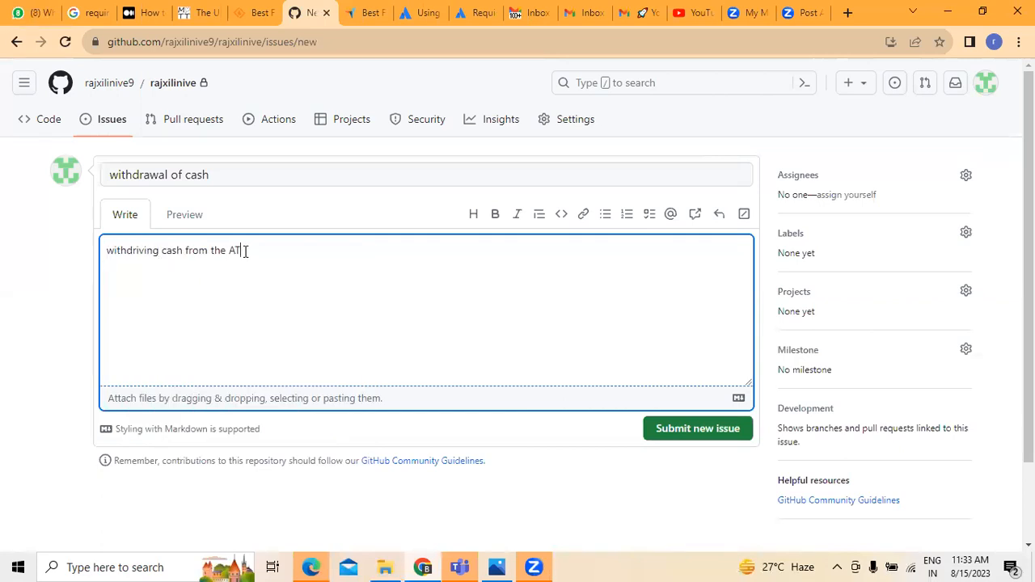
type("M system")
left_click(691, 437)
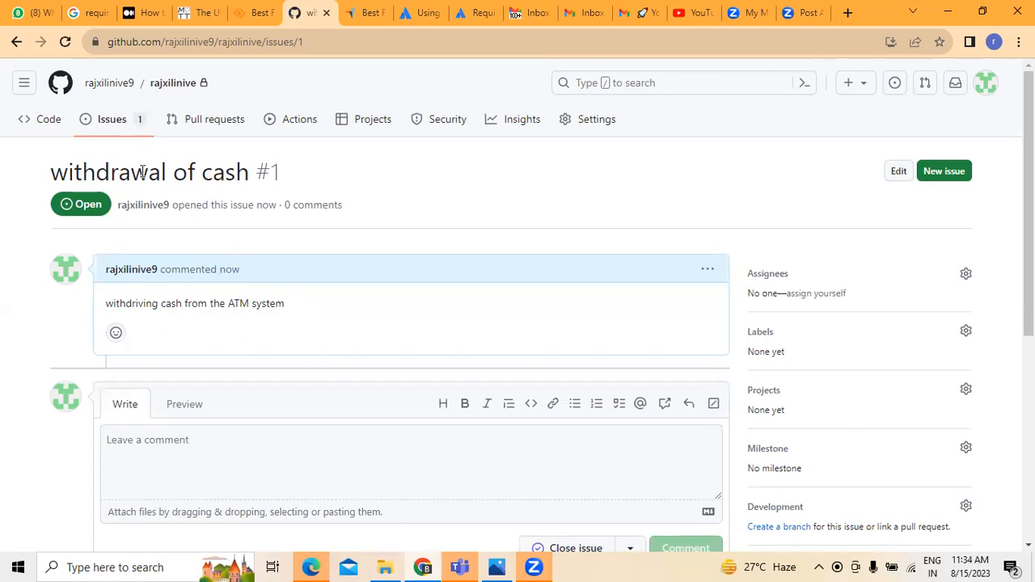
Look over the newly created issue #1, then go to the repository's Projects page.
scroll(517, 317, "down", 2)
scroll(517, 317, "down", 4)
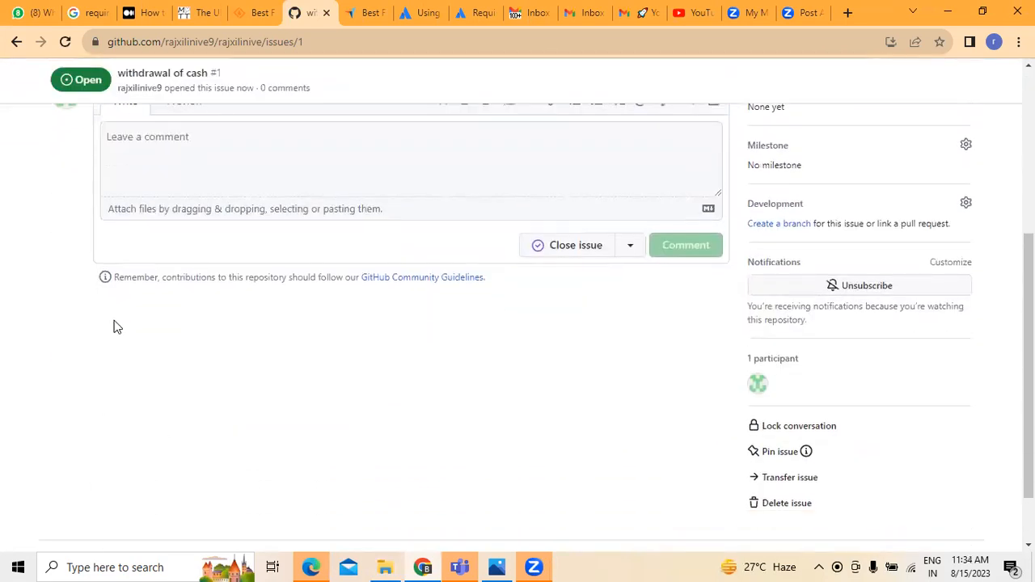
scroll(191, 399, "up", 5)
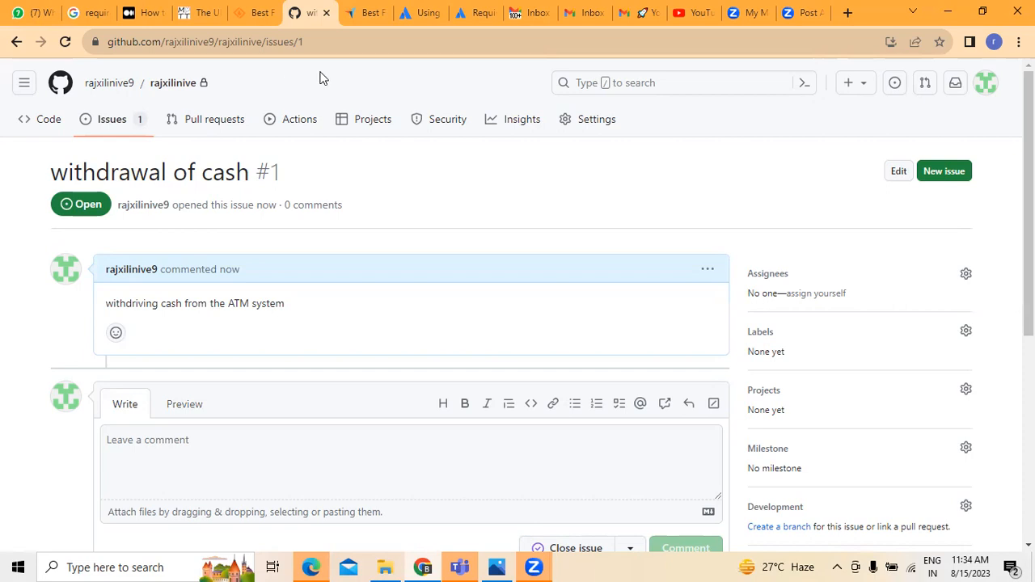
left_click(363, 128)
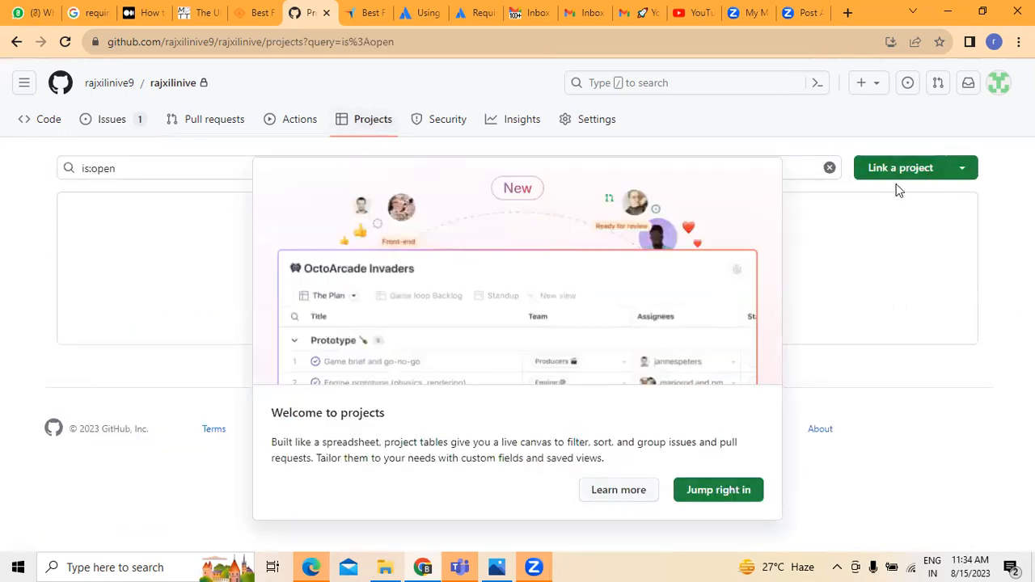
Check the Link a project options without changing anything, then close the welcome with Jump right in.
left_click(962, 170)
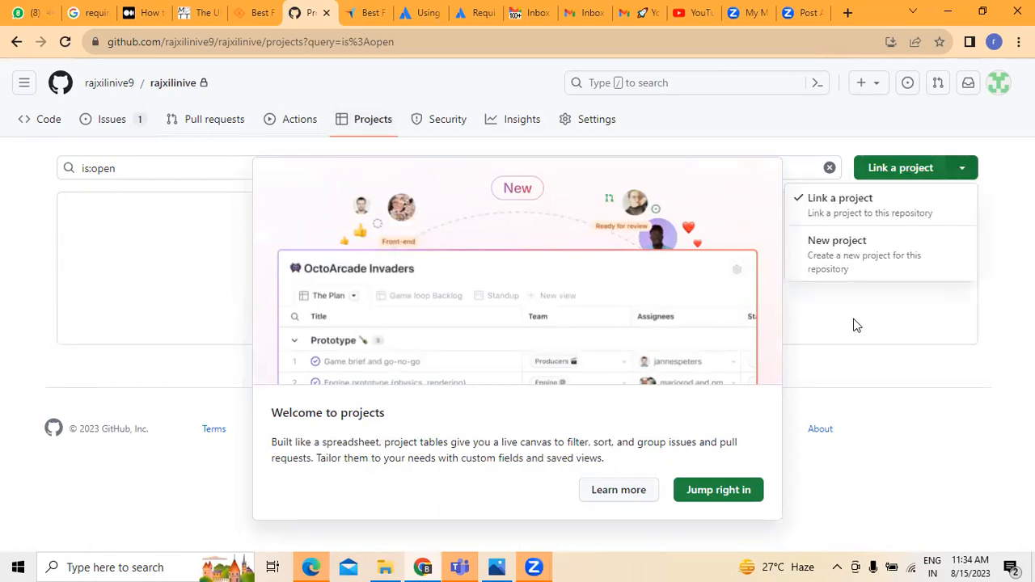
left_click(866, 212)
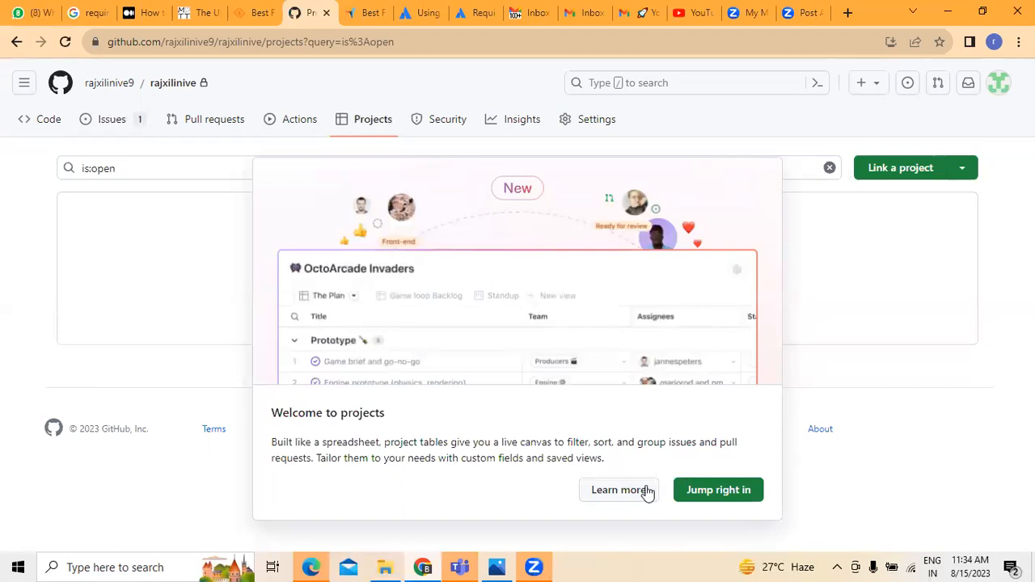
left_click(717, 495)
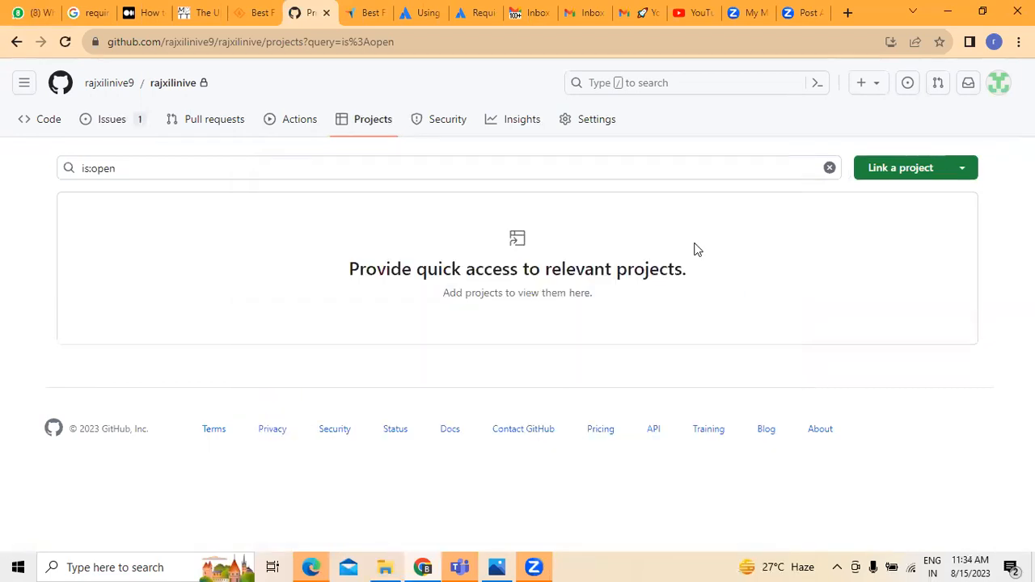